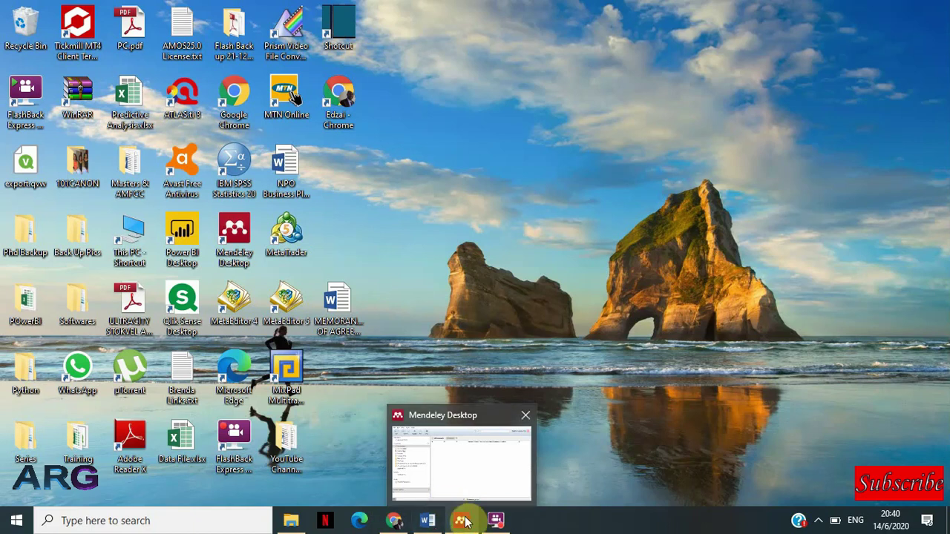
Step: Bring up Mendeley Desktop and open the empty Masters Thesis folder
{"action": "left_click", "coordinate": [463, 521]}
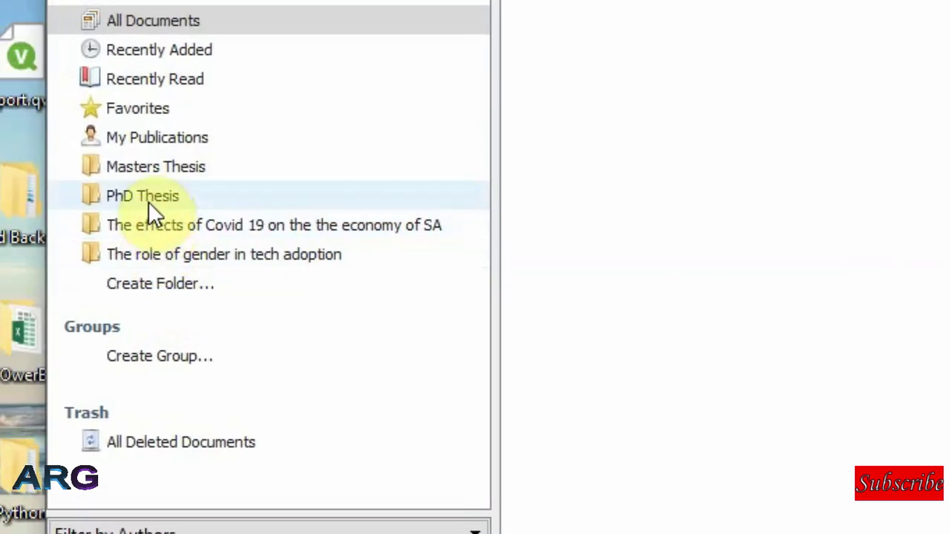
{"action": "left_click", "coordinate": [154, 168]}
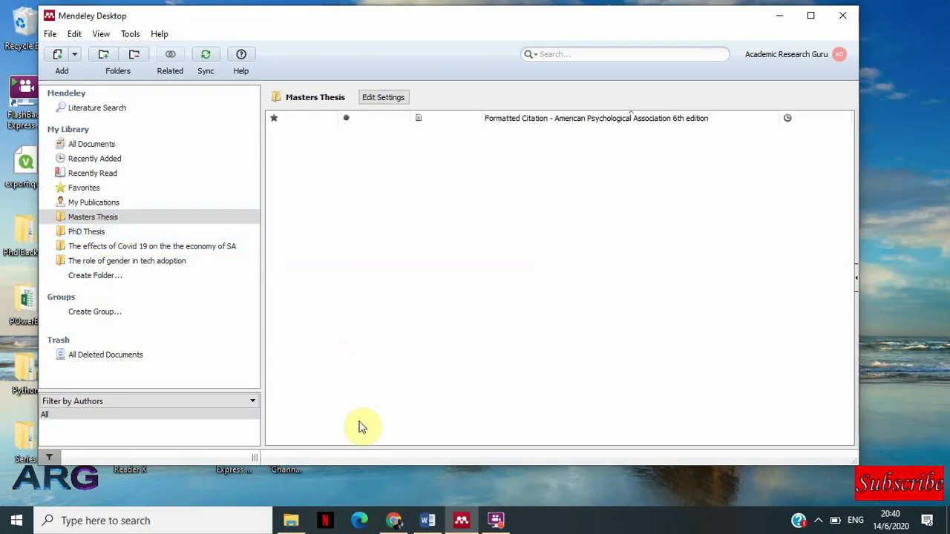
Step: Search Google Scholar for 'Effects of gender on health' and open the 'Gender and health' BibTeX record
{"action": "left_click", "coordinate": [396, 522]}
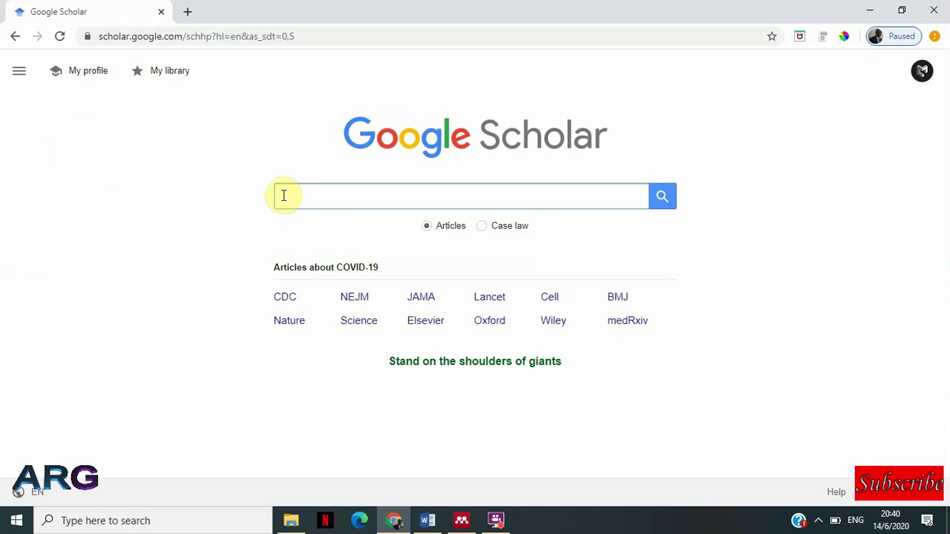
{"action": "left_click", "coordinate": [282, 195]}
{"action": "type", "text": "Ef"}
{"action": "type", "text": "fects of gen"}
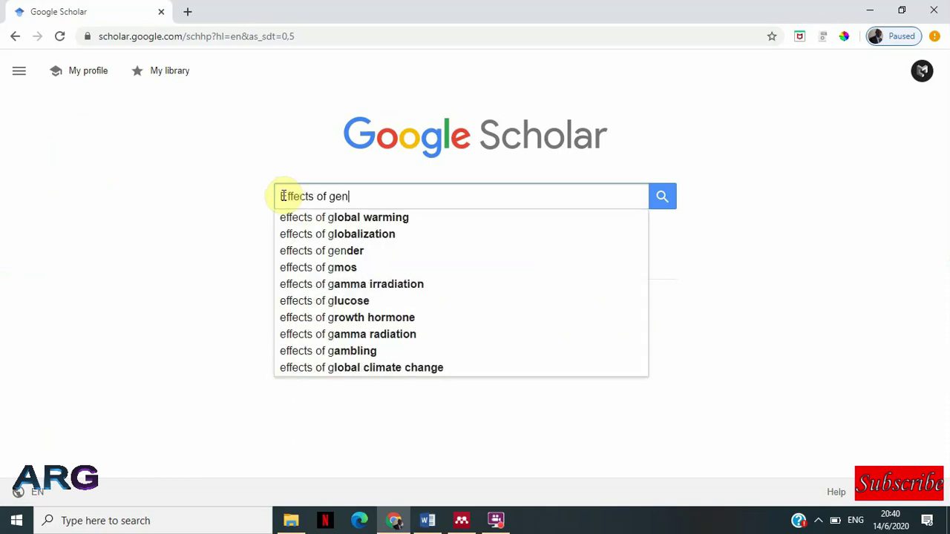
{"action": "type", "text": "der on"}
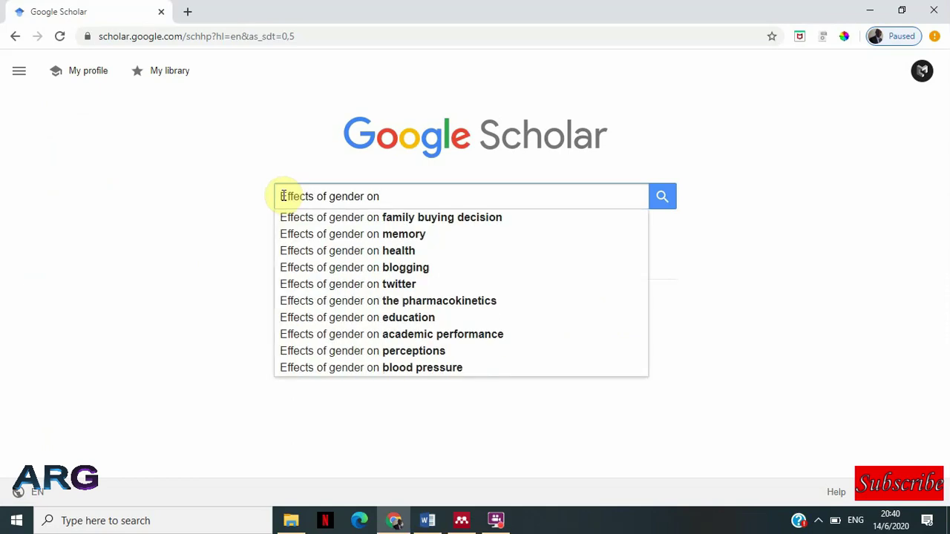
{"action": "left_click", "coordinate": [363, 251]}
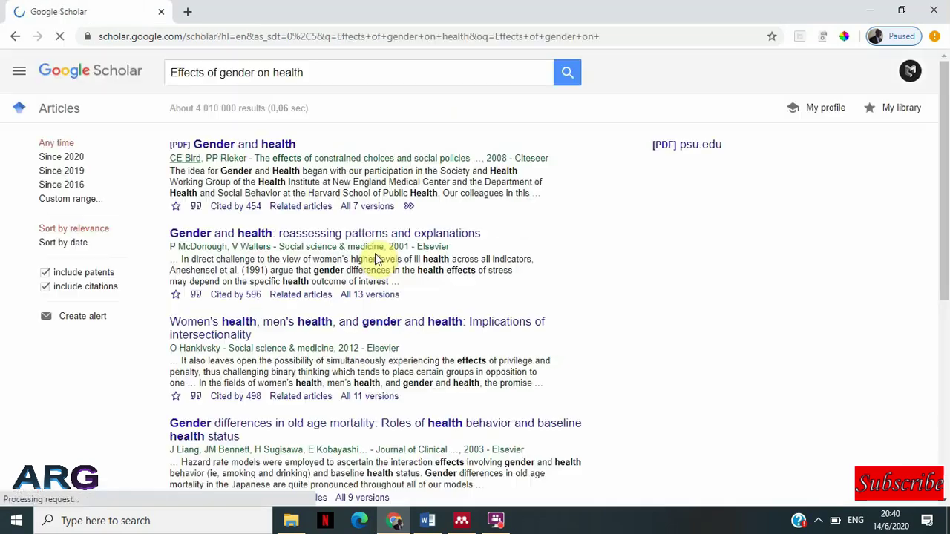
{"action": "scroll", "coordinate": [293, 388], "scroll_direction": "down", "scroll_amount": 2}
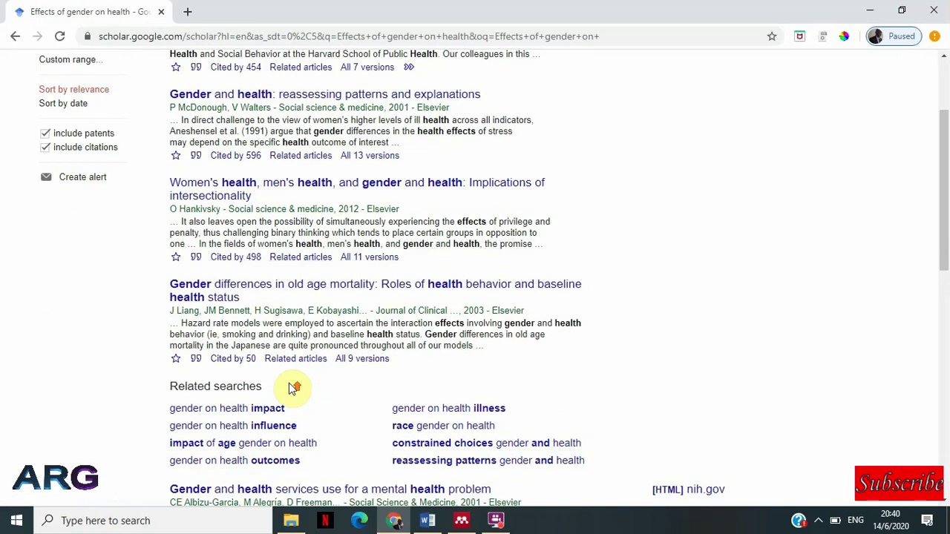
{"action": "scroll", "coordinate": [290, 382], "scroll_direction": "up", "scroll_amount": 2}
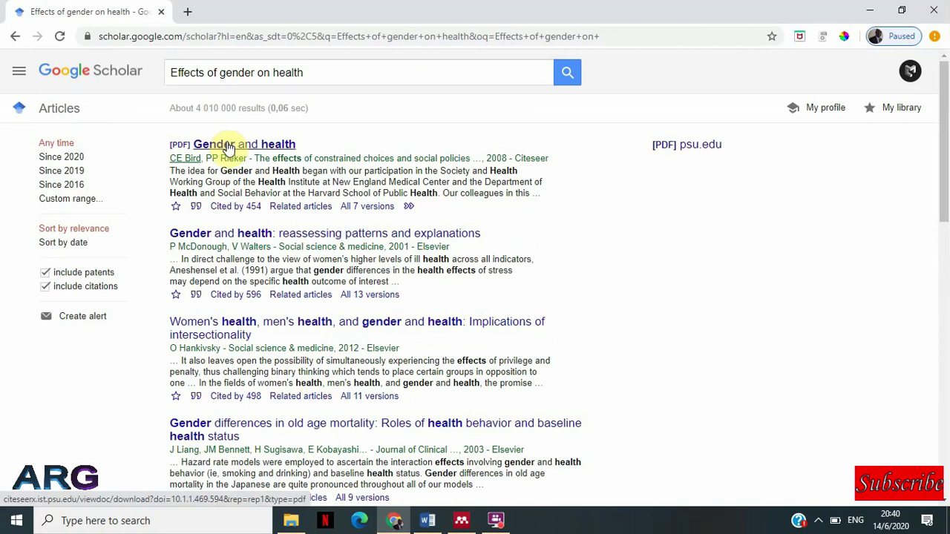
{"action": "left_click", "coordinate": [196, 207]}
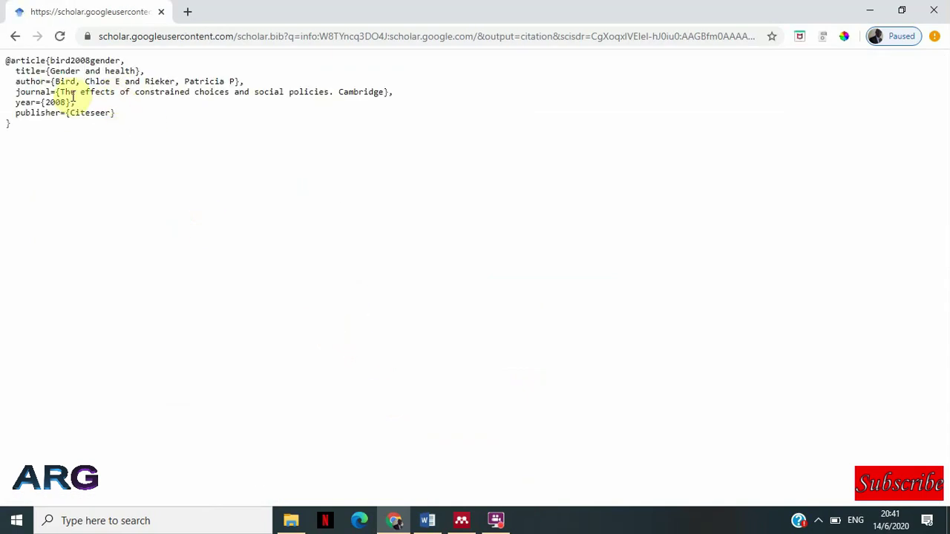
Step: Save the Bird and Rieker BibTeX page to Downloads as Ref1.bib with type All Files
{"action": "right_click", "coordinate": [517, 141]}
{"action": "left_click", "coordinate": [580, 214]}
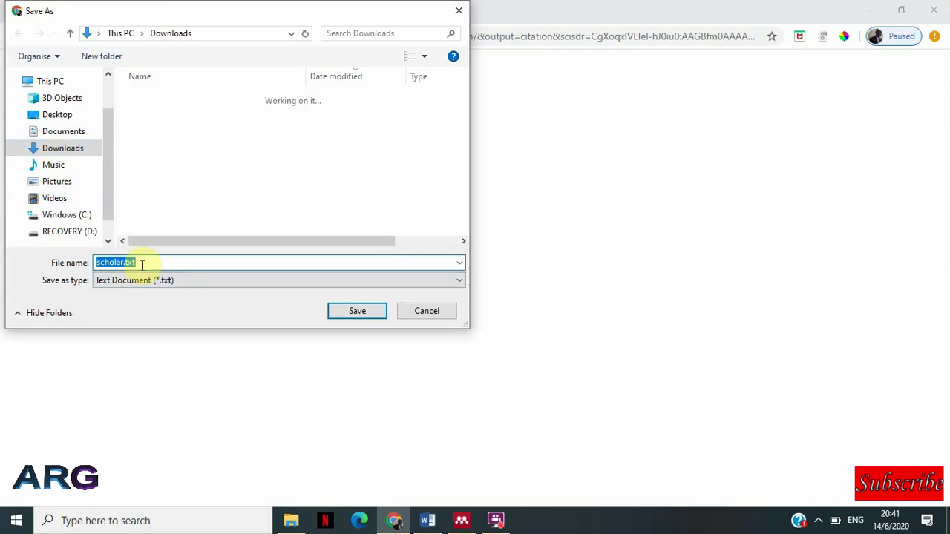
{"action": "type", "text": "Ref1"}
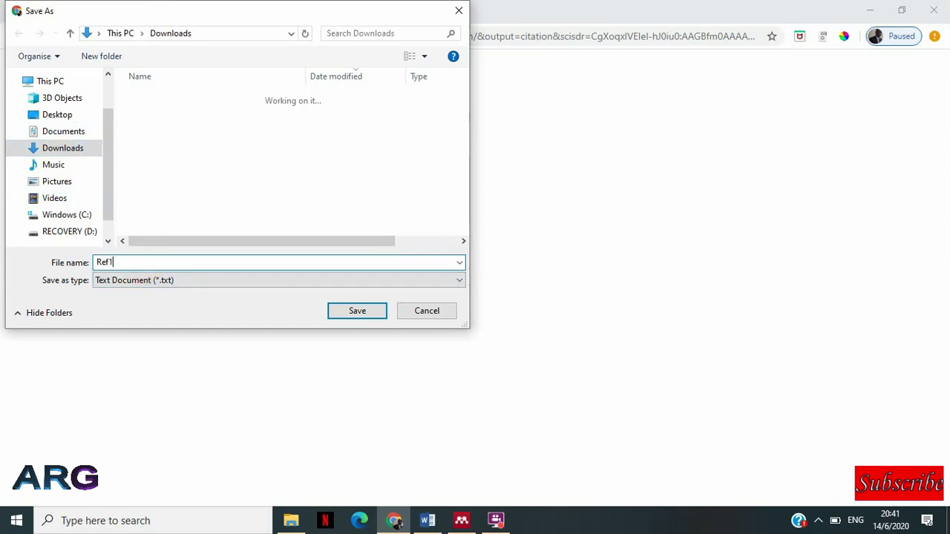
{"action": "type", "text": ".bib"}
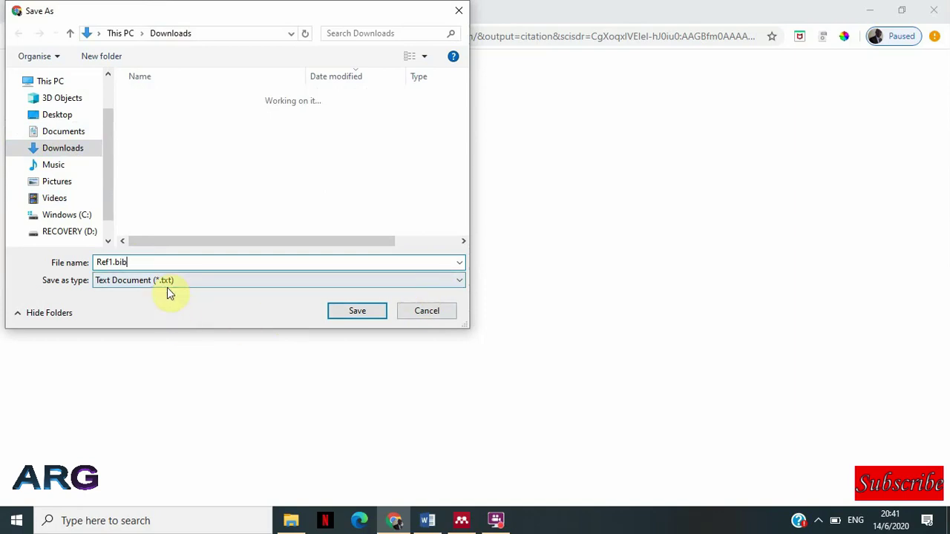
{"action": "left_click", "coordinate": [167, 284]}
{"action": "left_click", "coordinate": [152, 304]}
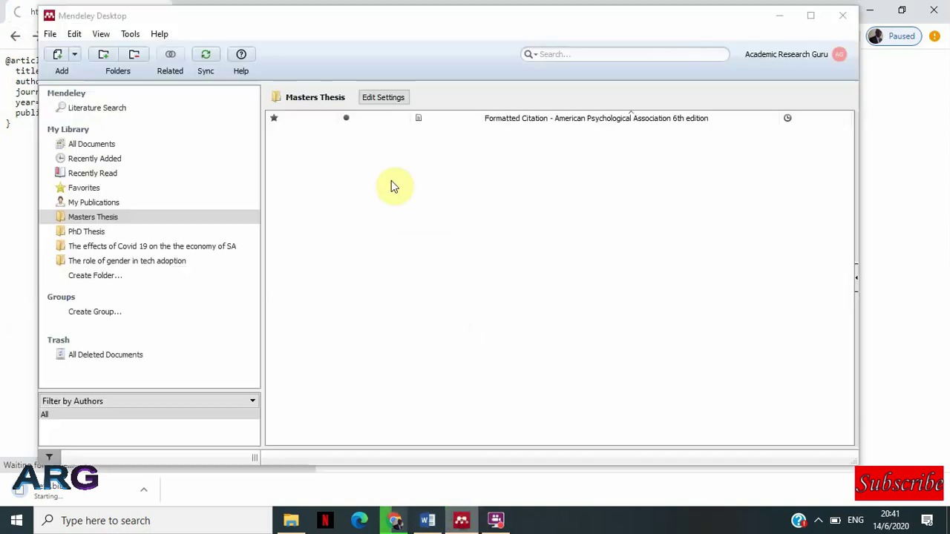
Step: Import Ref1.bib as BibTeX, adding the Bird and Rieker entry to Masters Thesis
{"action": "left_click", "coordinate": [49, 35]}
{"action": "mouse_move", "coordinate": [78, 118]}
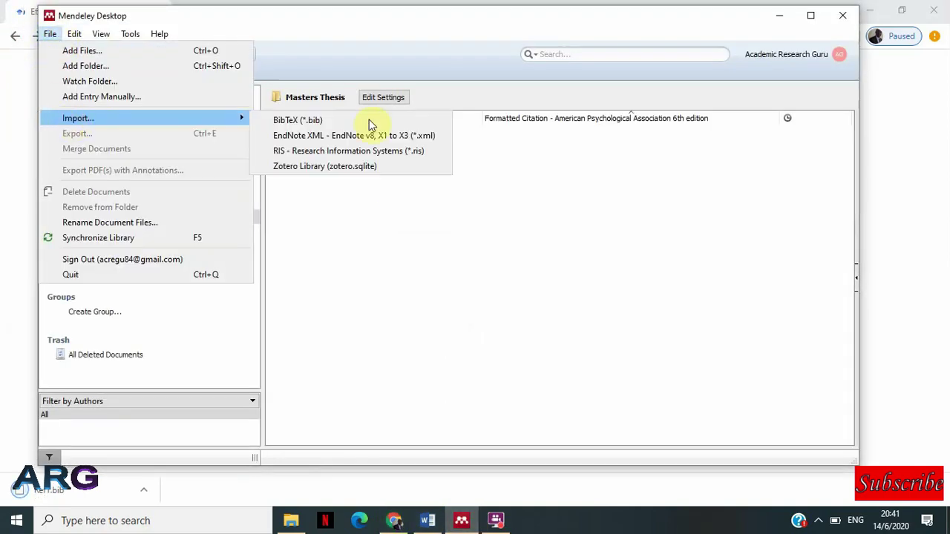
{"action": "left_click", "coordinate": [300, 122]}
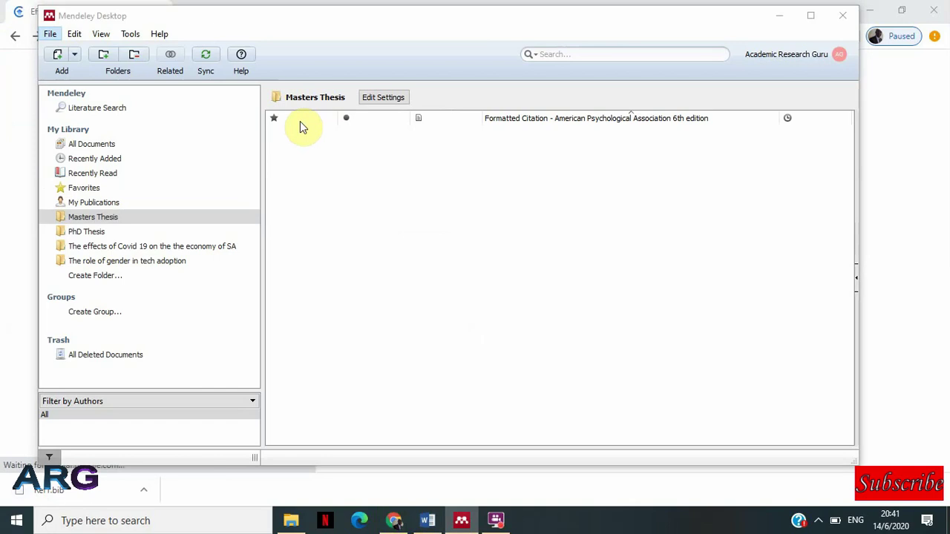
{"action": "left_click", "coordinate": [300, 121]}
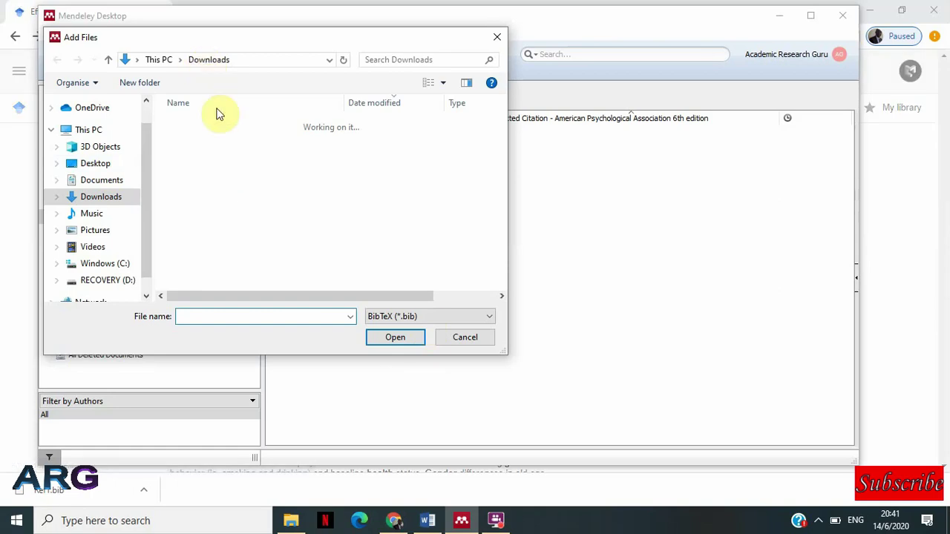
{"action": "left_click", "coordinate": [191, 143]}
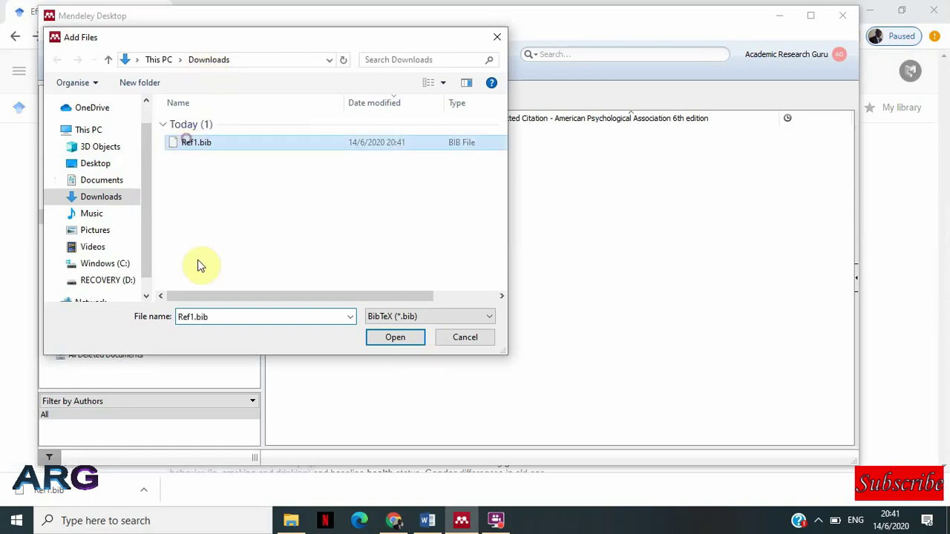
{"action": "left_click", "coordinate": [403, 343]}
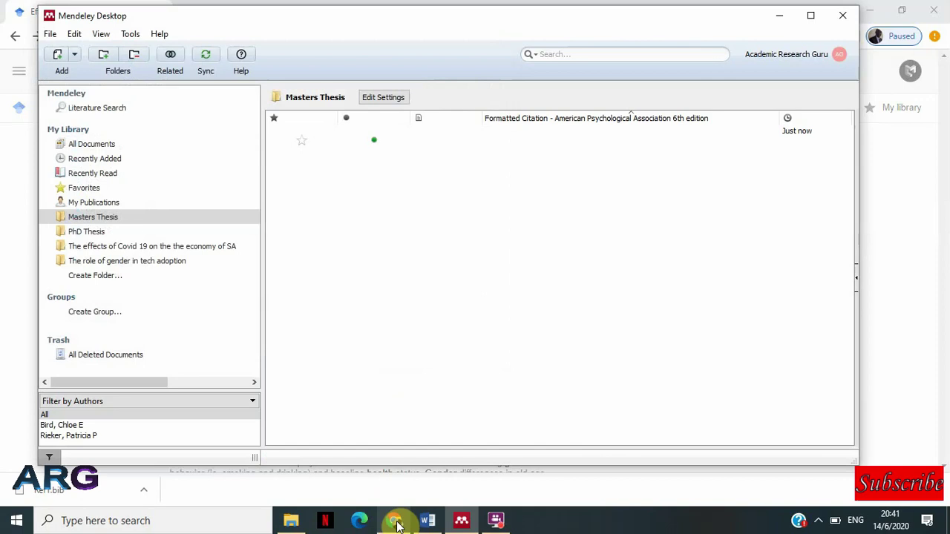
Step: Open the BibTeX record for McDonough and Walters' 'reassessing patterns' paper in a new tab
{"action": "left_click", "coordinate": [394, 520]}
{"action": "left_click", "coordinate": [303, 141]}
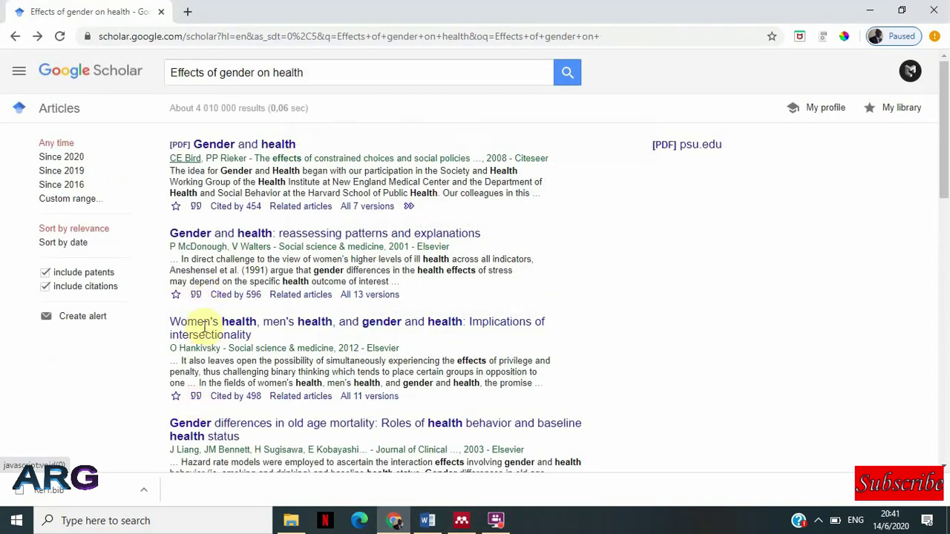
{"action": "left_click", "coordinate": [196, 295]}
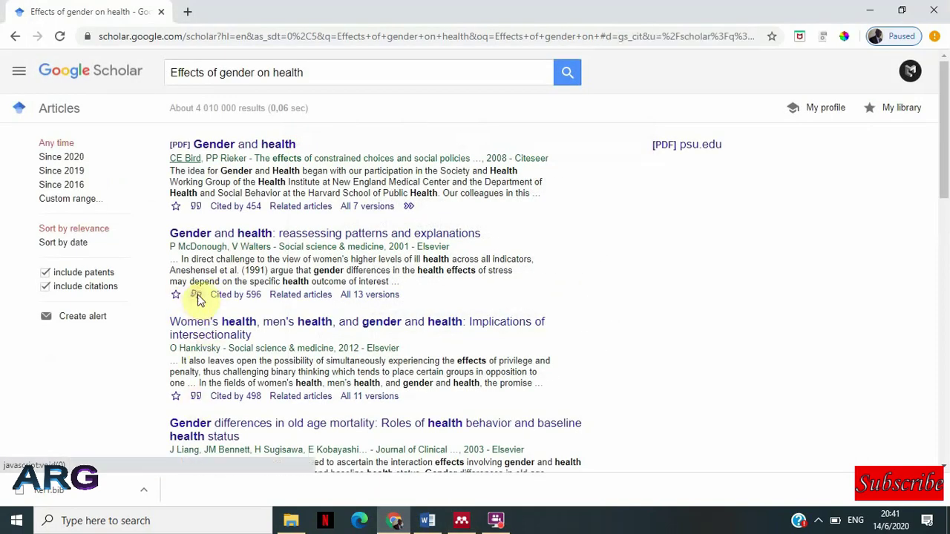
{"action": "right_click", "coordinate": [391, 391]}
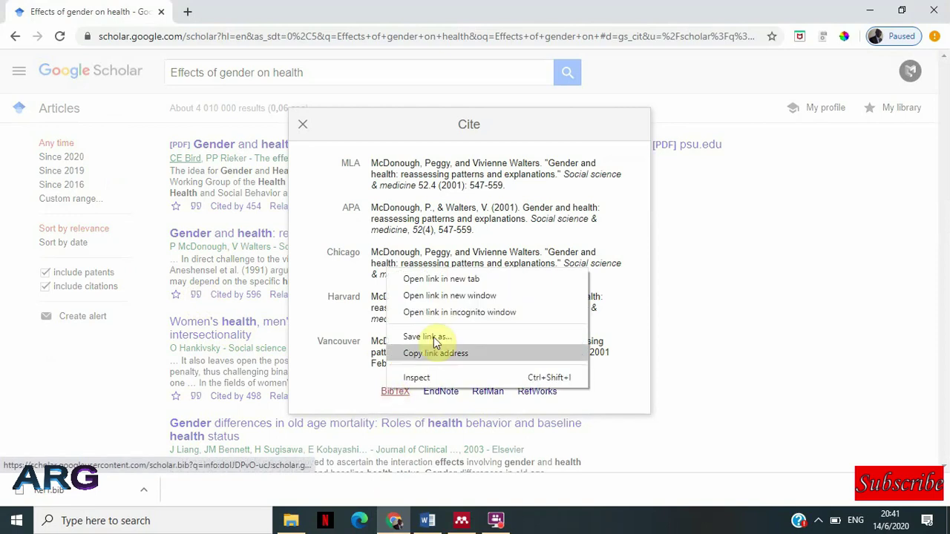
{"action": "left_click", "coordinate": [442, 280]}
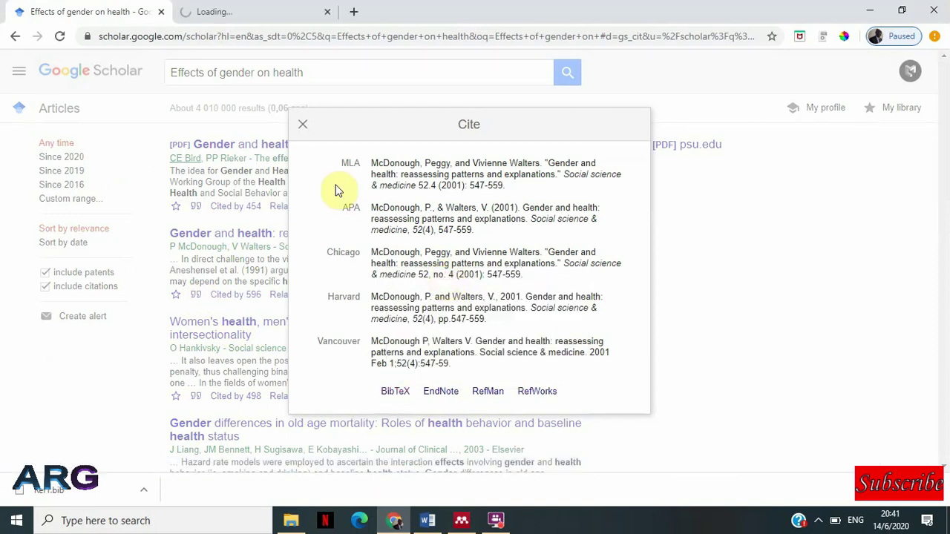
Step: Bring up the BibTeX link options for 'Gender, stress, and health'
{"action": "left_click", "coordinate": [301, 124]}
{"action": "scroll", "coordinate": [212, 364], "scroll_direction": "down", "scroll_amount": 1}
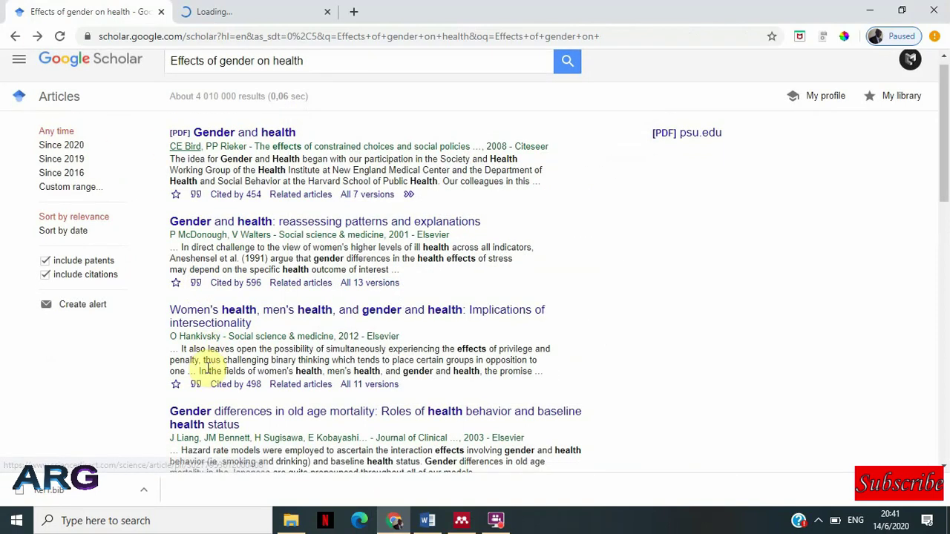
{"action": "scroll", "coordinate": [211, 367], "scroll_direction": "down", "scroll_amount": 10}
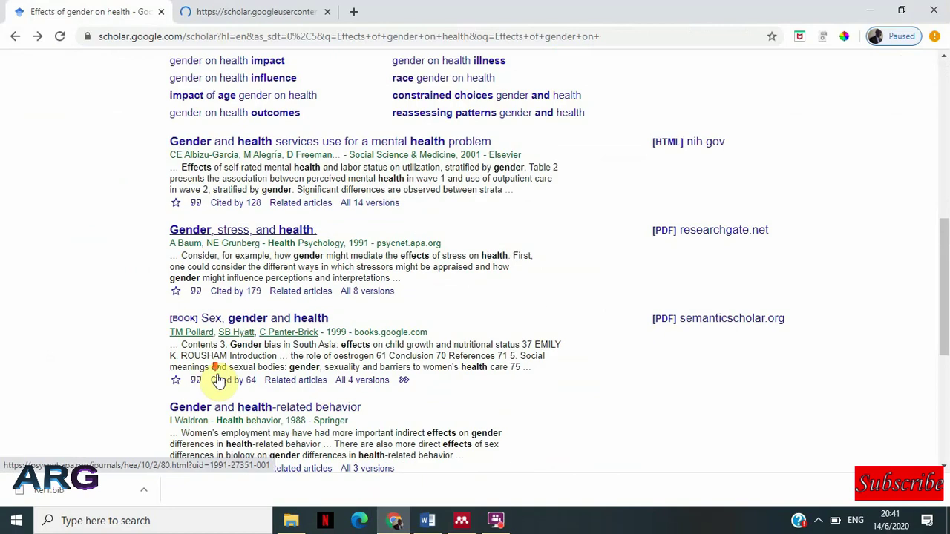
{"action": "left_click", "coordinate": [196, 292]}
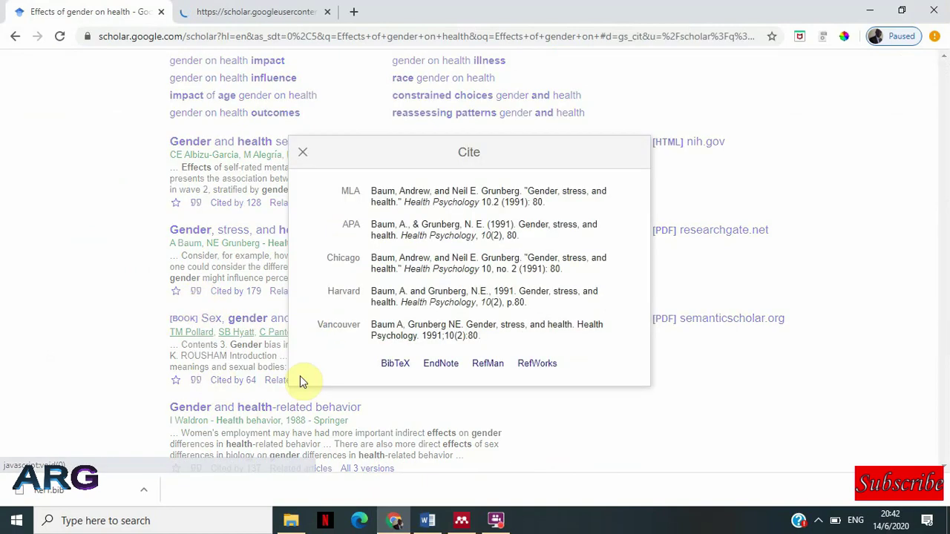
{"action": "right_click", "coordinate": [405, 364]}
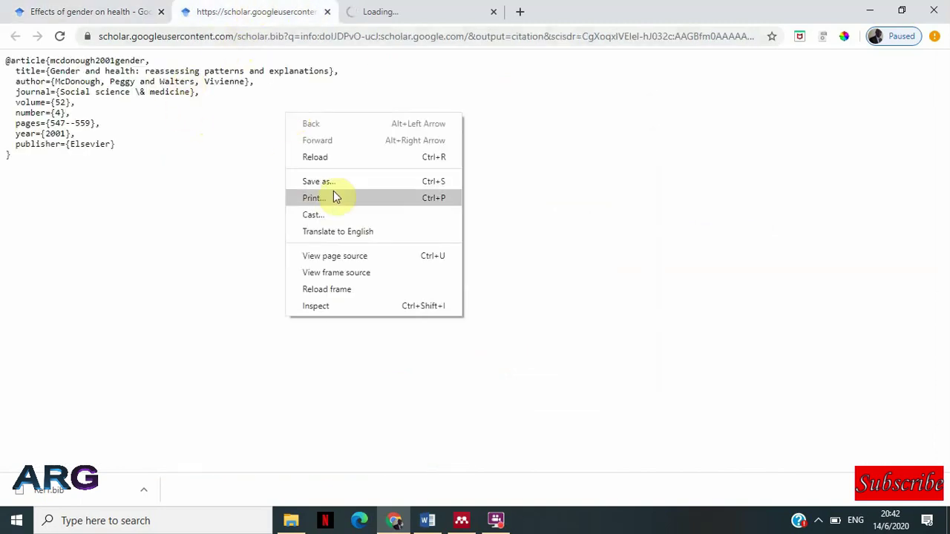
Step: Save the McDonough–Walters BibTeX record to Downloads as Ref2.bib with type All Files
{"action": "left_click", "coordinate": [336, 184]}
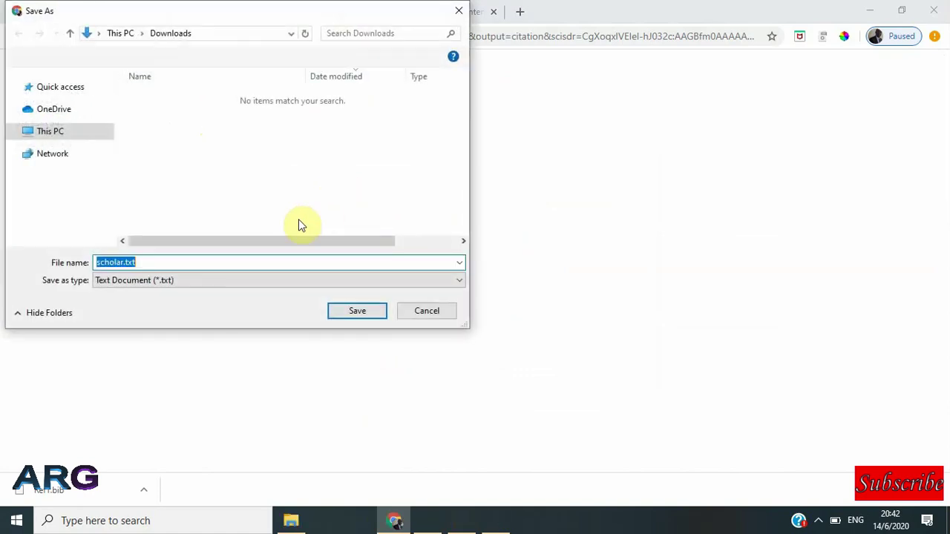
{"action": "type", "text": "Ref"}
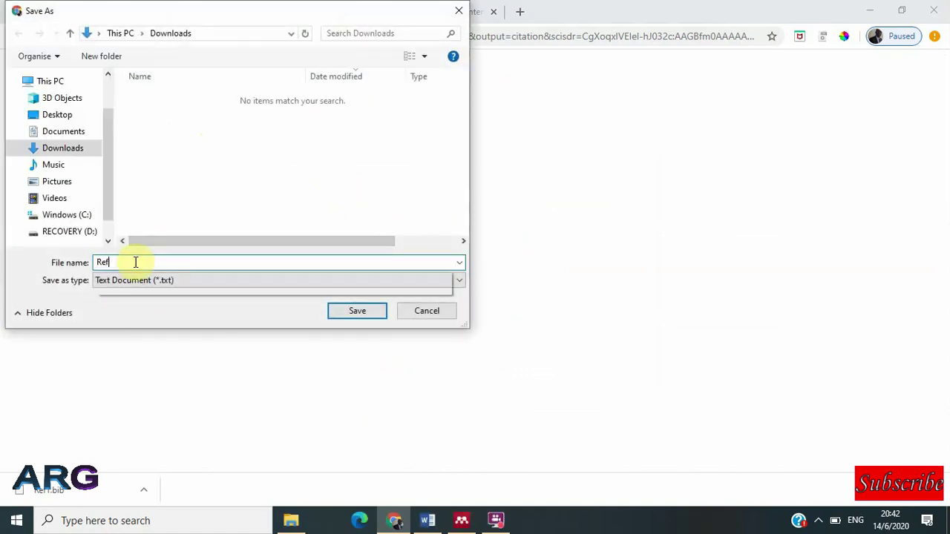
{"action": "type", "text": "2.bib"}
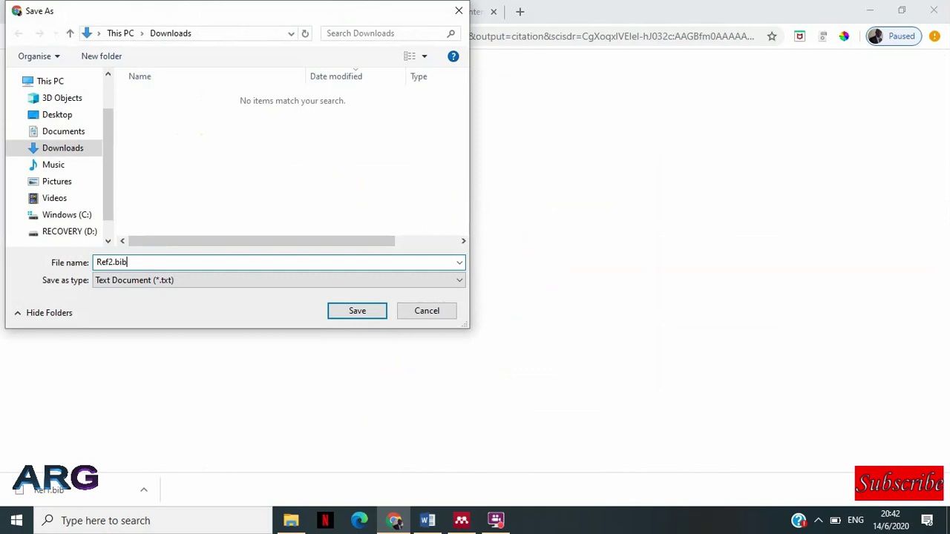
{"action": "left_click", "coordinate": [241, 284]}
{"action": "left_click", "coordinate": [148, 304]}
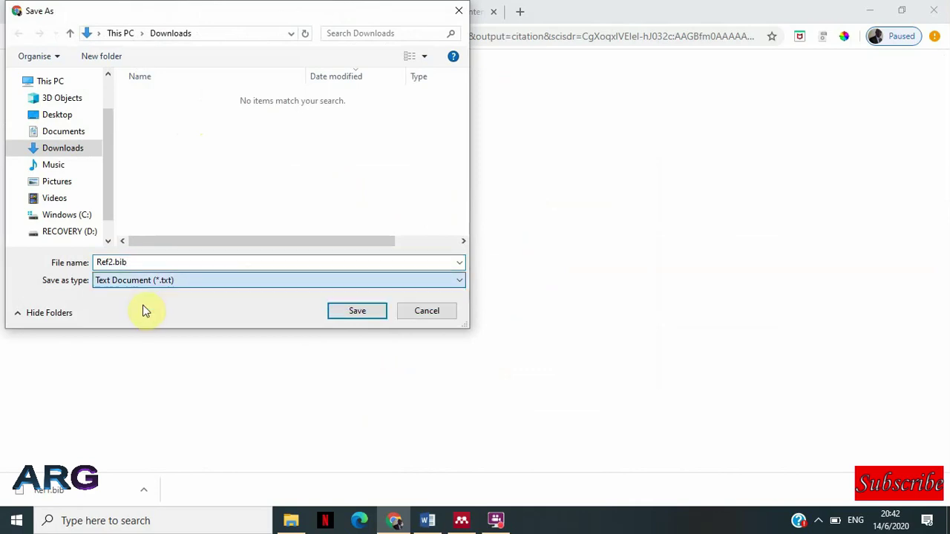
{"action": "left_click", "coordinate": [366, 314]}
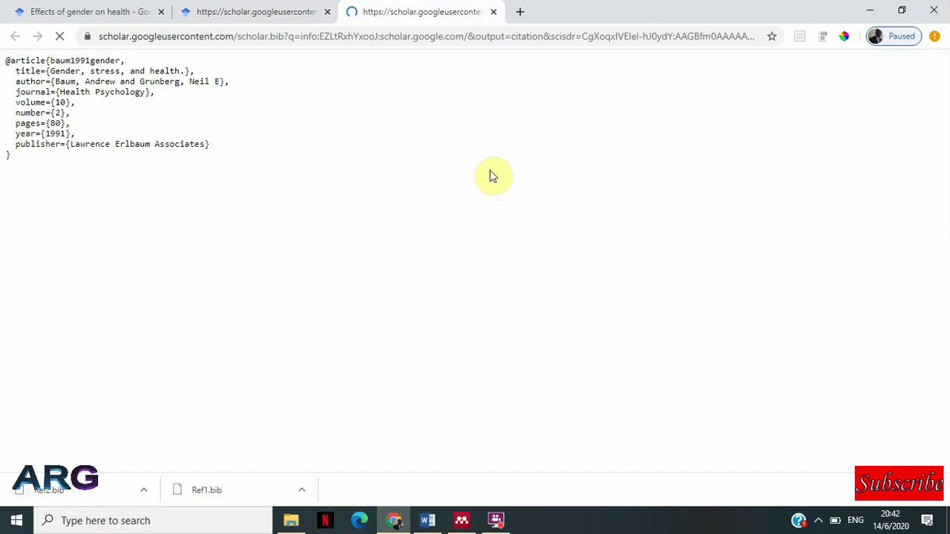
Step: Save the Baum–Grunberg BibTeX record as Ref3.bib with type All Files
{"action": "right_click", "coordinate": [489, 170]}
{"action": "left_click", "coordinate": [504, 179]}
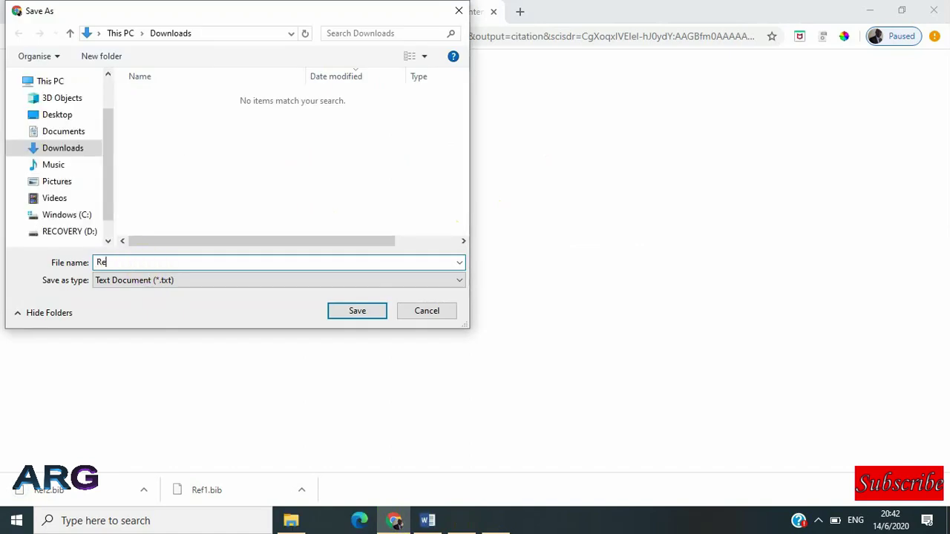
{"action": "type", "text": "f3"}
{"action": "left_click", "coordinate": [174, 283]}
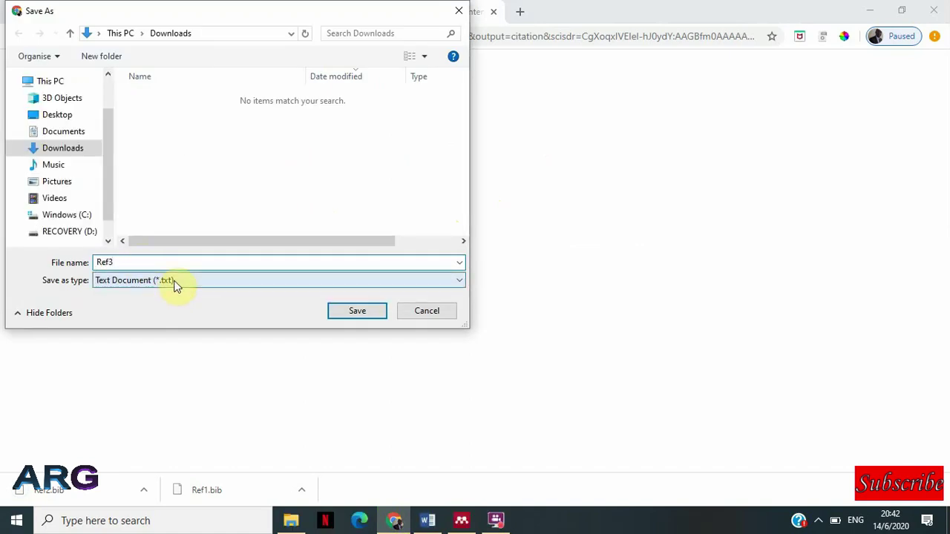
{"action": "left_click", "coordinate": [133, 305]}
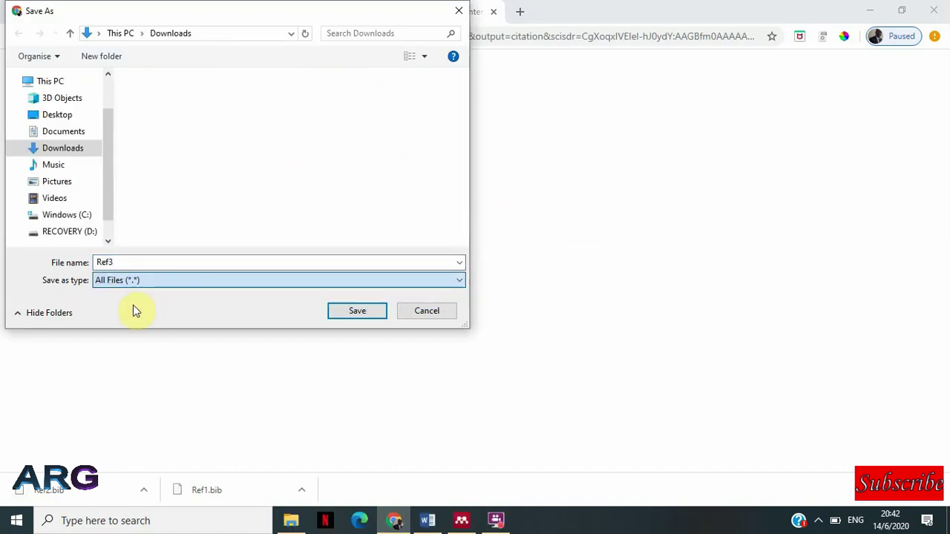
{"action": "left_click", "coordinate": [138, 264]}
{"action": "type", "text": ".bib"}
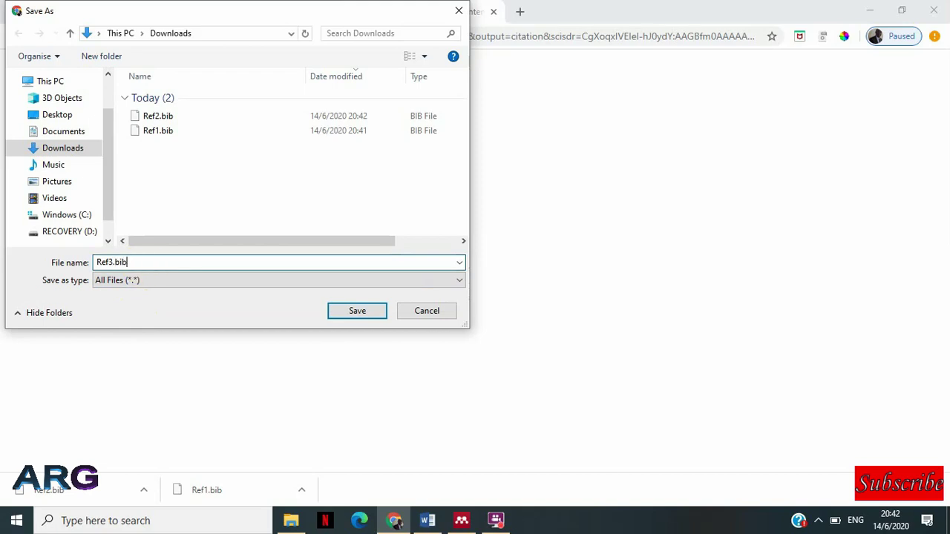
{"action": "left_click", "coordinate": [357, 311]}
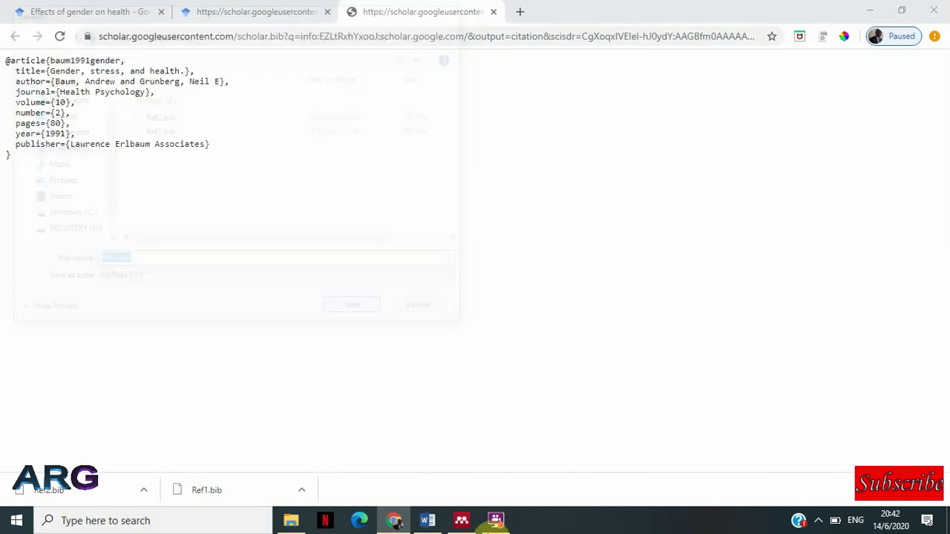
{"action": "left_click", "coordinate": [461, 520]}
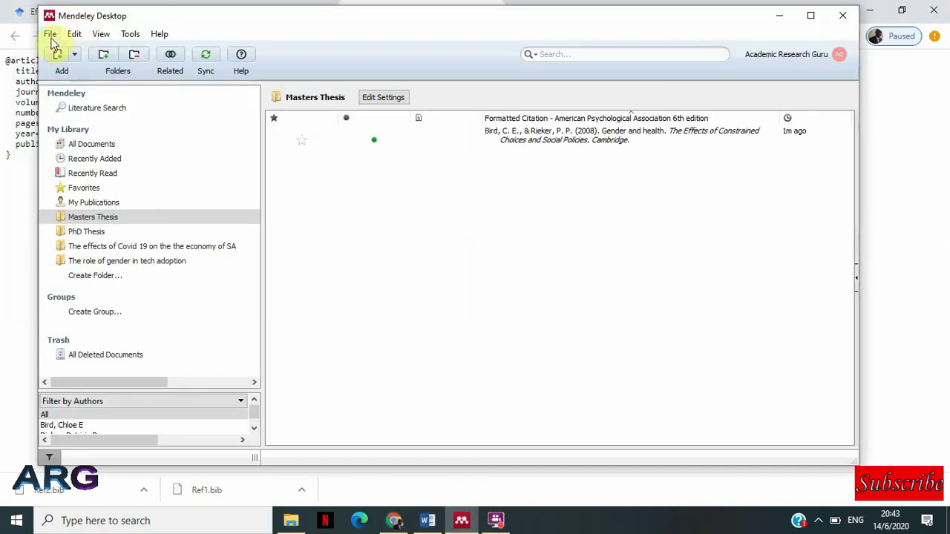
Step: Import Ref2.bib and Ref3.bib as BibTeX, bringing Masters Thesis to three references
{"action": "left_click", "coordinate": [51, 37]}
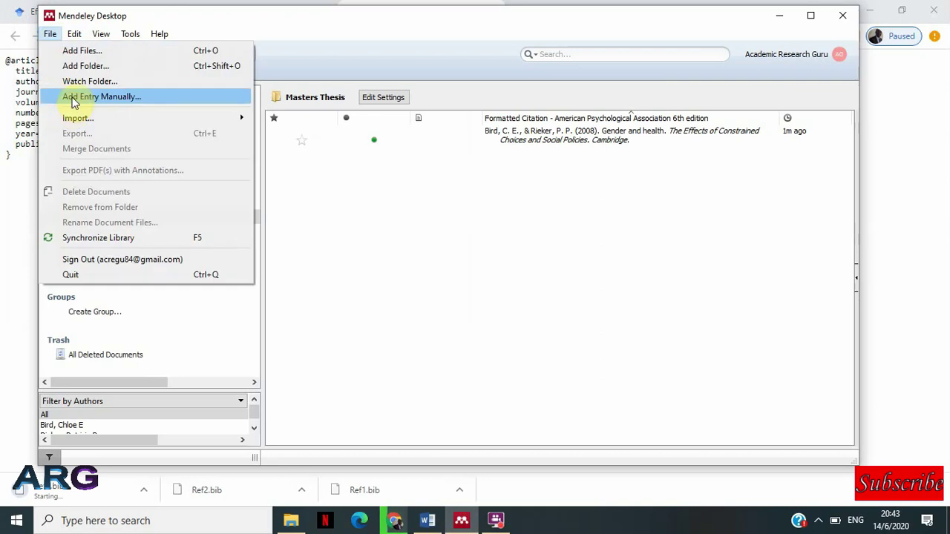
{"action": "mouse_move", "coordinate": [77, 118]}
{"action": "left_click", "coordinate": [339, 121]}
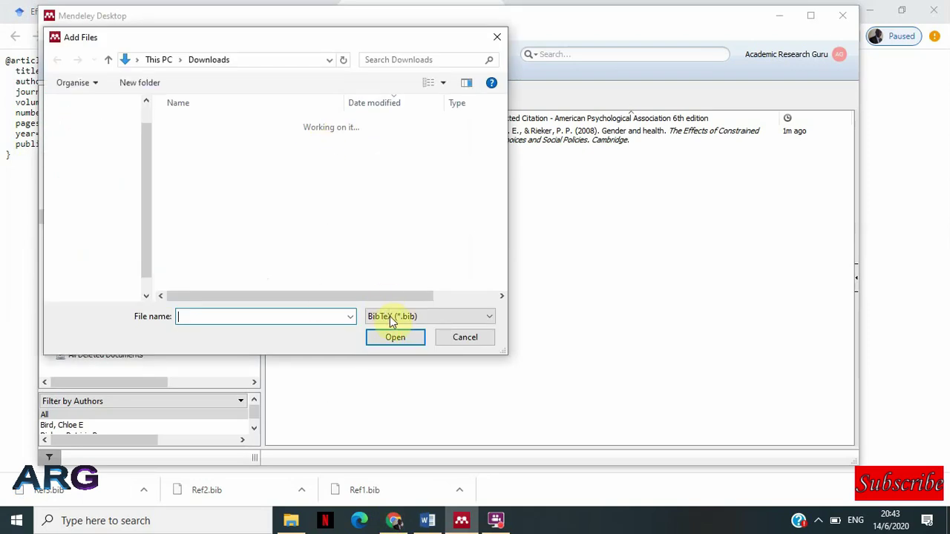
{"action": "left_click", "coordinate": [198, 144]}
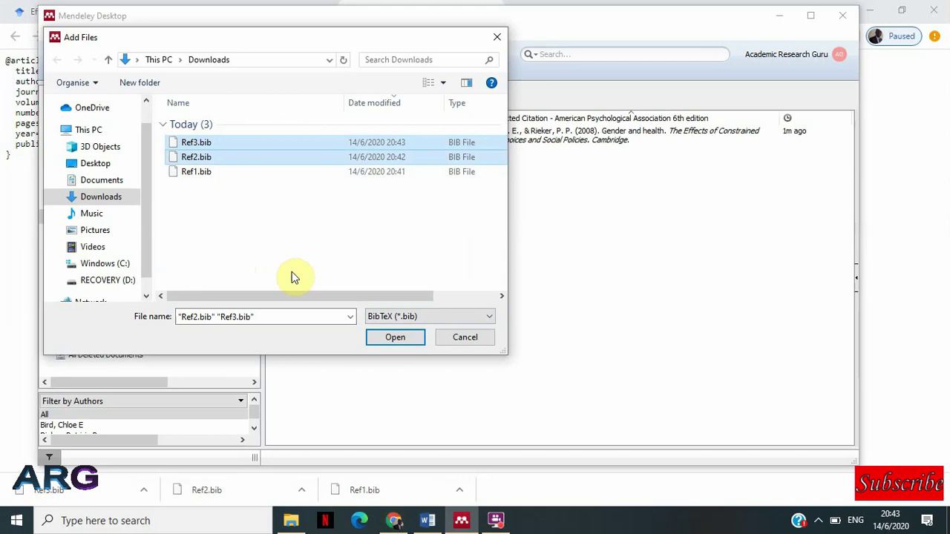
{"action": "left_click", "coordinate": [397, 340]}
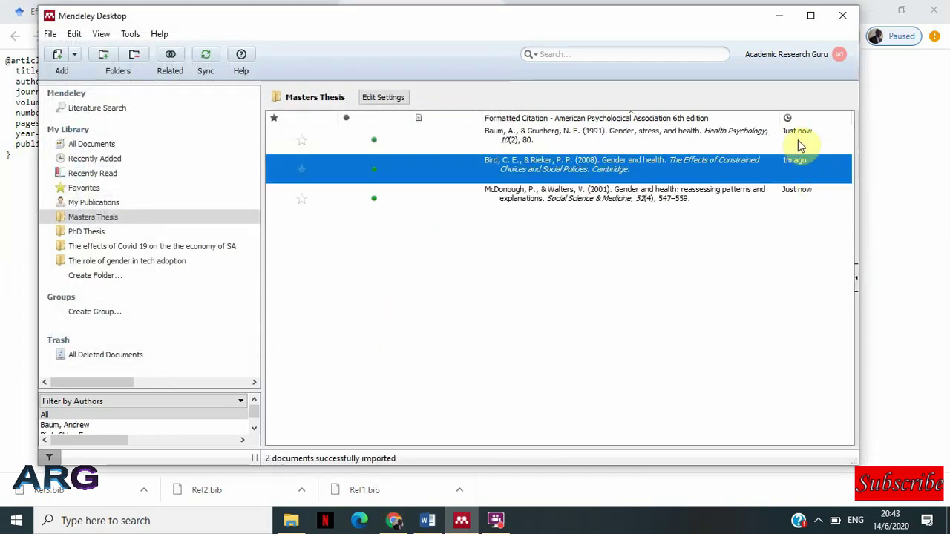
Step: Check the imported references and folders, then open Mendeley's Literature Search
{"action": "left_click", "coordinate": [795, 138]}
{"action": "left_click", "coordinate": [791, 194]}
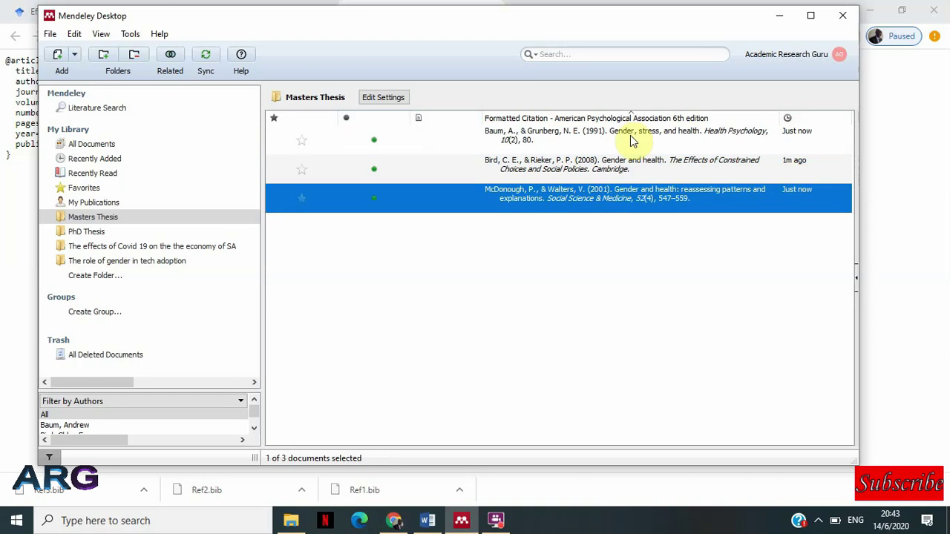
{"action": "left_click", "coordinate": [364, 234]}
{"action": "left_click", "coordinate": [92, 219]}
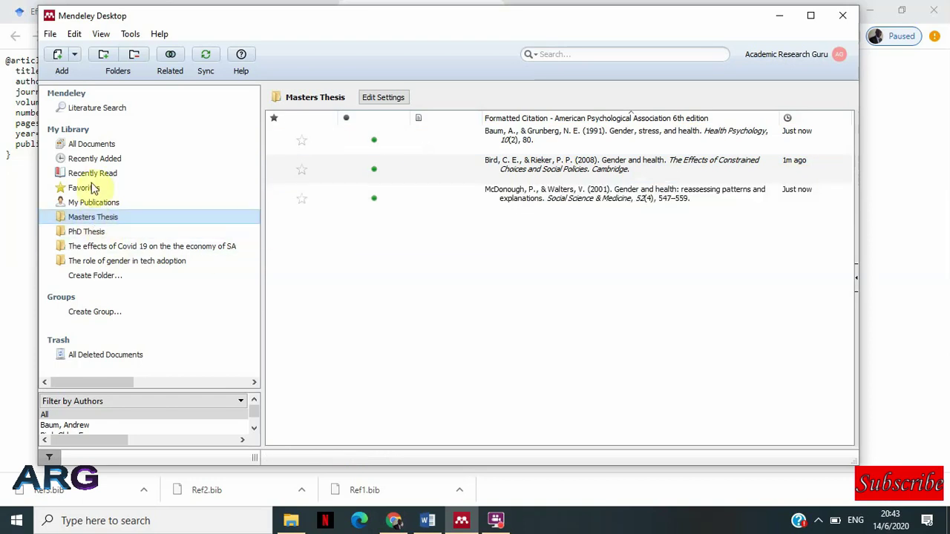
{"action": "left_click", "coordinate": [89, 216]}
{"action": "left_click", "coordinate": [83, 231]}
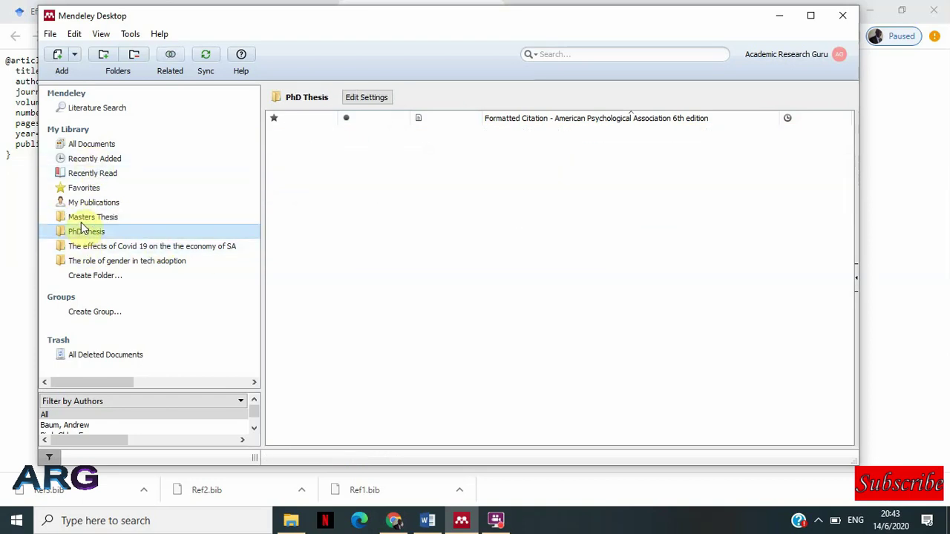
{"action": "left_click", "coordinate": [92, 145]}
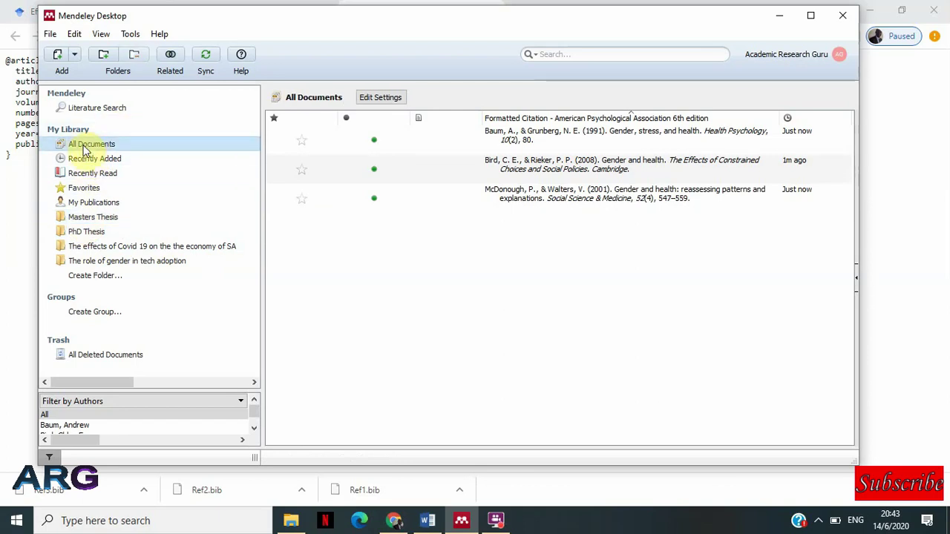
{"action": "left_click", "coordinate": [82, 217]}
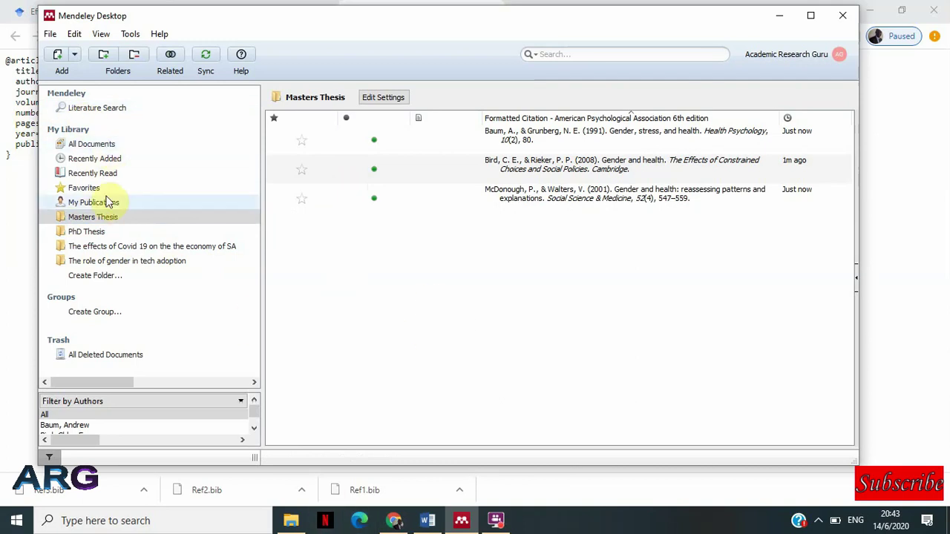
{"action": "left_click", "coordinate": [104, 109]}
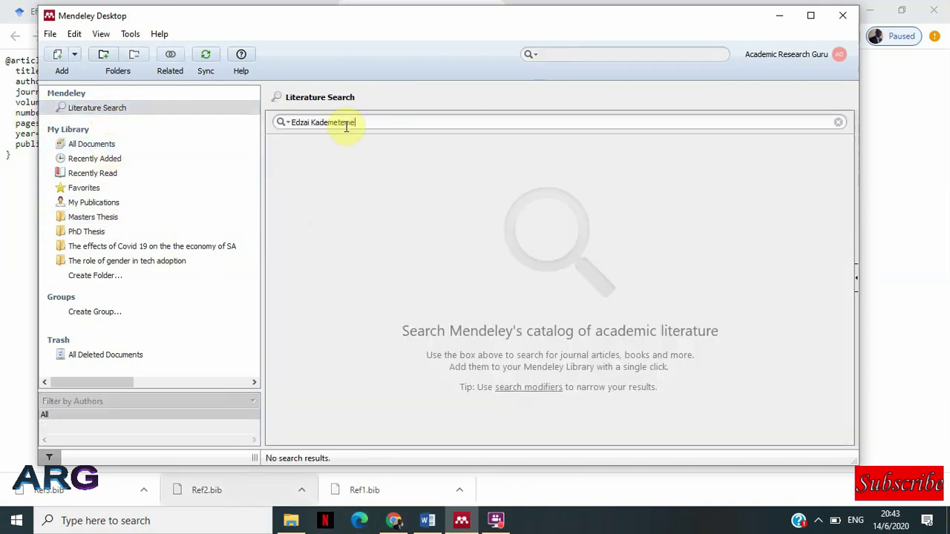
Step: Find the data-warehouse data-quality paper by author and save it to the library
{"action": "key", "text": "Return"}
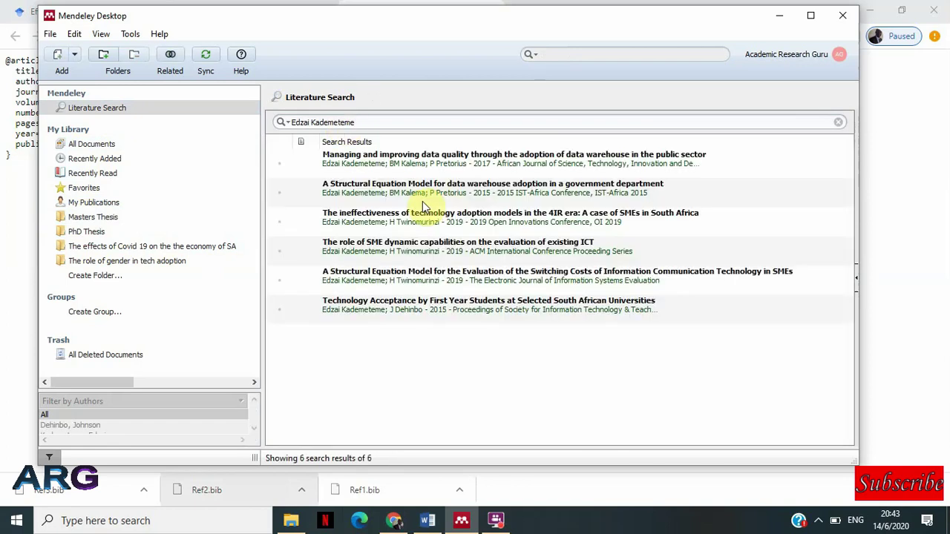
{"action": "double_click", "coordinate": [389, 157]}
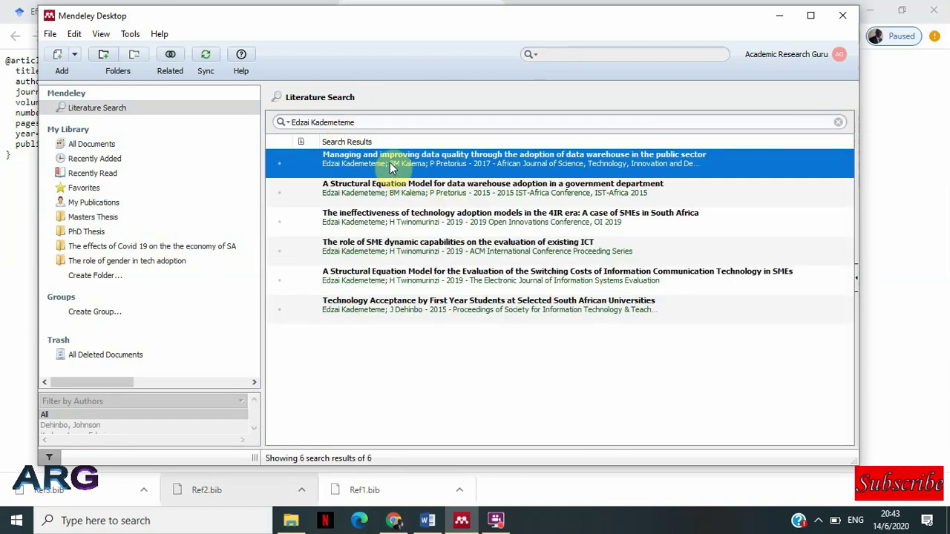
{"action": "left_click", "coordinate": [818, 139]}
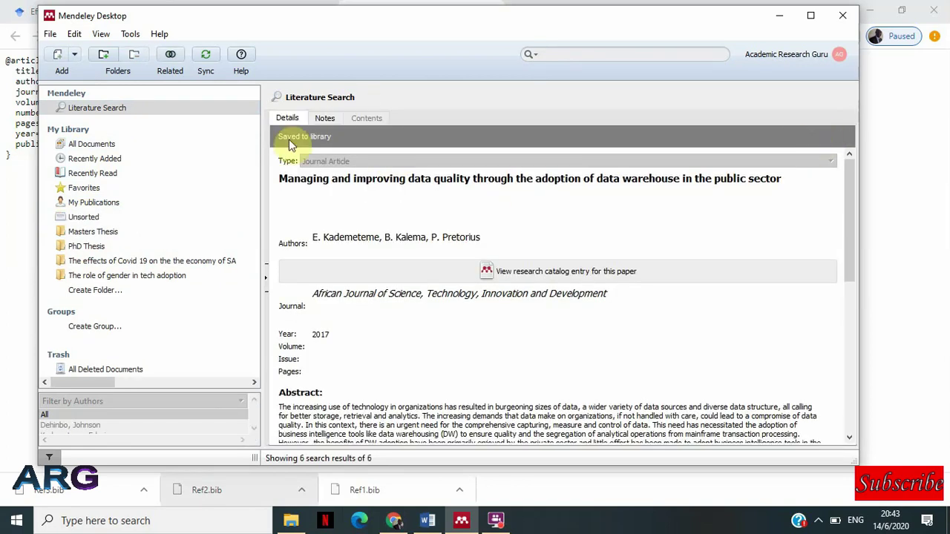
{"action": "left_click", "coordinate": [91, 144]}
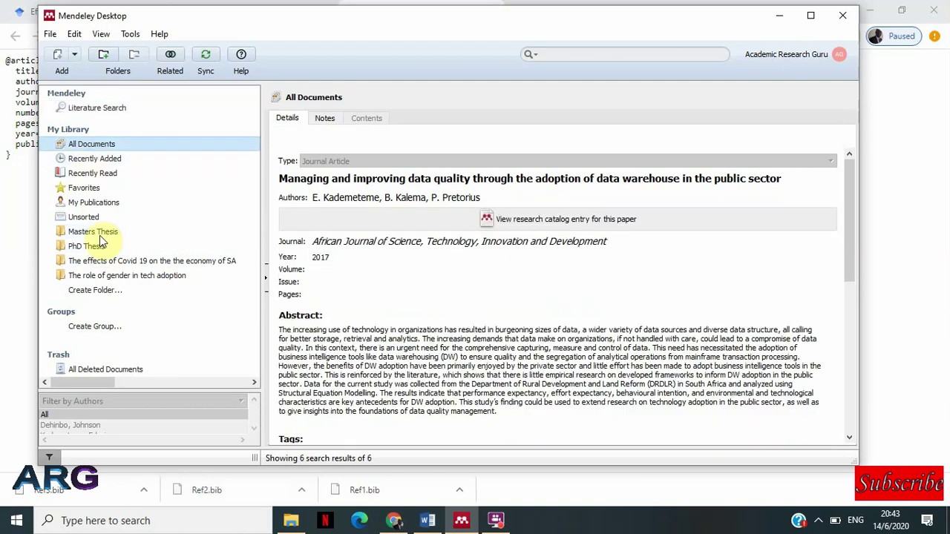
{"action": "left_click", "coordinate": [101, 34]}
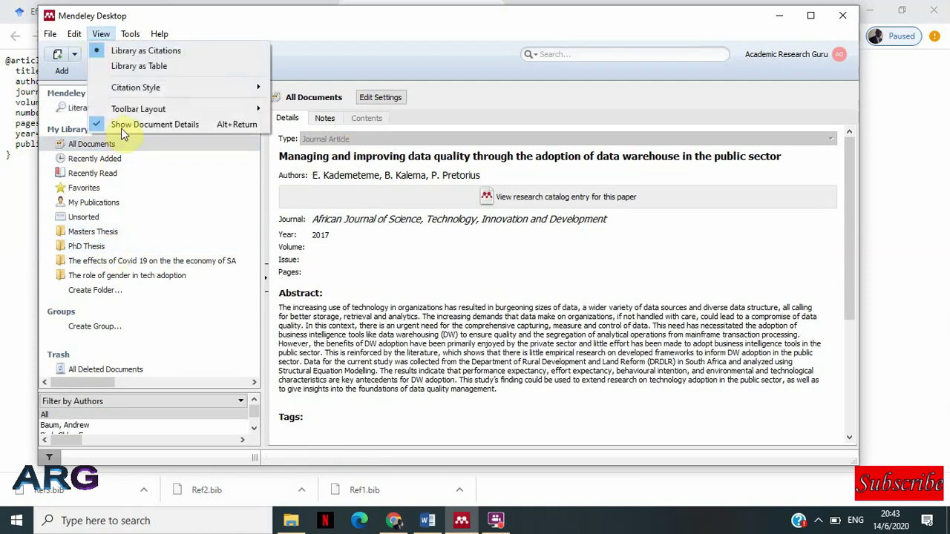
{"action": "left_click", "coordinate": [121, 127]}
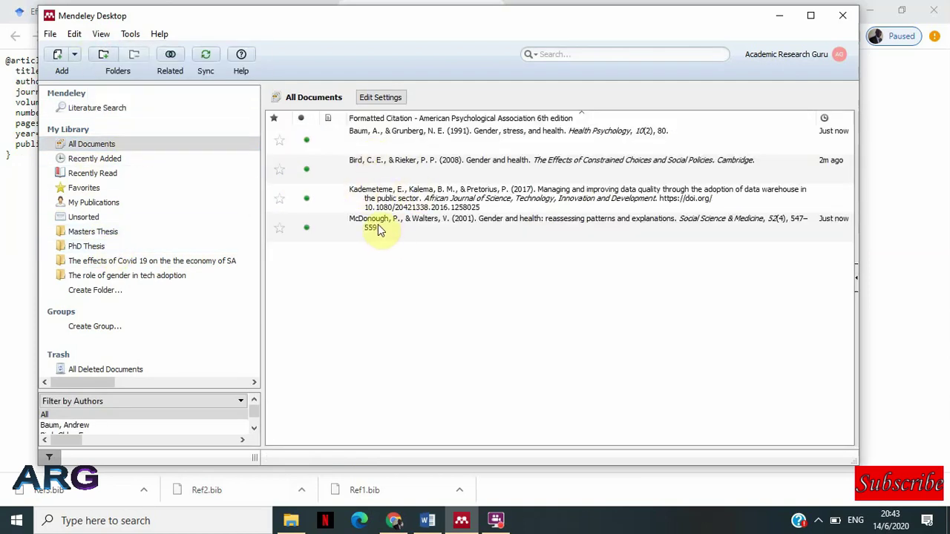
Step: Add Kademeteme et al. (2017) to Masters Thesis and select all four references
{"action": "mouse_move", "coordinate": [418, 208]}
{"action": "left_mouse_down"}
{"action": "mouse_move", "coordinate": [74, 237]}
{"action": "mouse_move", "coordinate": [65, 230]}
{"action": "left_mouse_up"}
{"action": "left_click", "coordinate": [65, 230]}
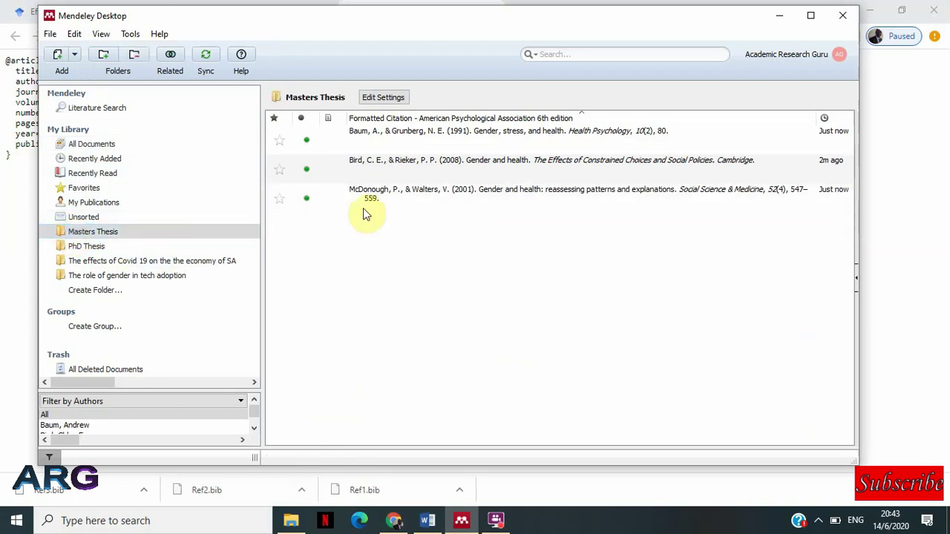
{"action": "left_click", "coordinate": [91, 144]}
{"action": "mouse_move", "coordinate": [438, 201]}
{"action": "left_mouse_down"}
{"action": "mouse_move", "coordinate": [342, 290]}
{"action": "mouse_move", "coordinate": [87, 227]}
{"action": "left_mouse_up"}
{"action": "left_click", "coordinate": [89, 218]}
{"action": "left_click", "coordinate": [436, 202]}
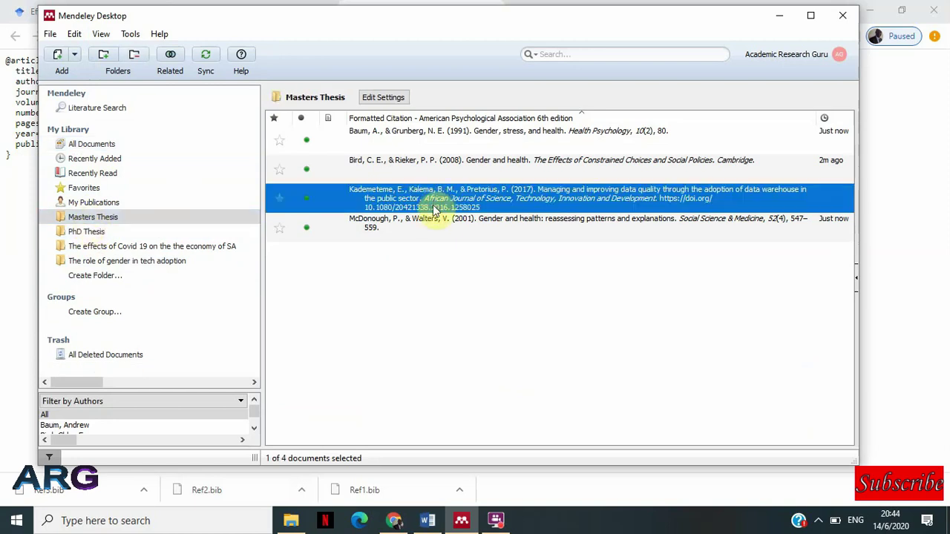
{"action": "left_click", "coordinate": [400, 349]}
{"action": "key", "text": "ctrl+a"}
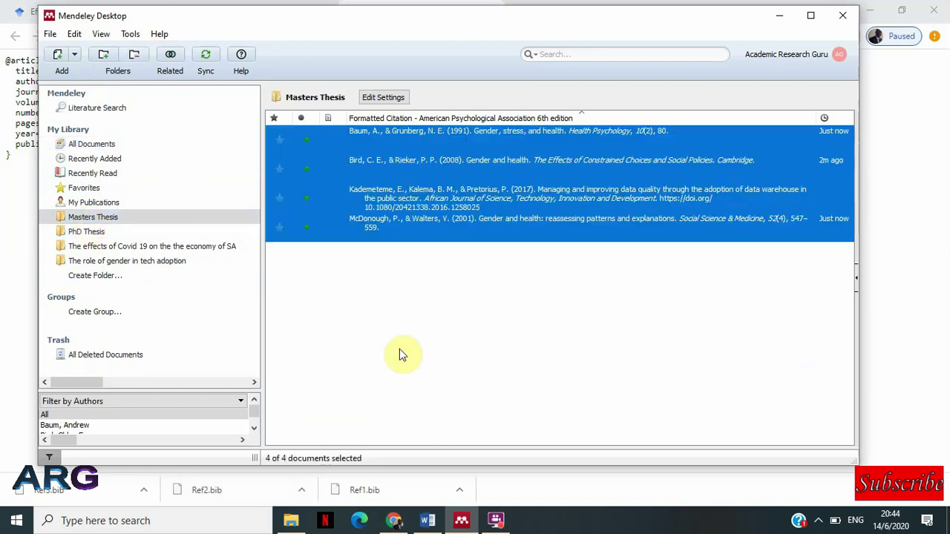
{"action": "left_click", "coordinate": [429, 522]}
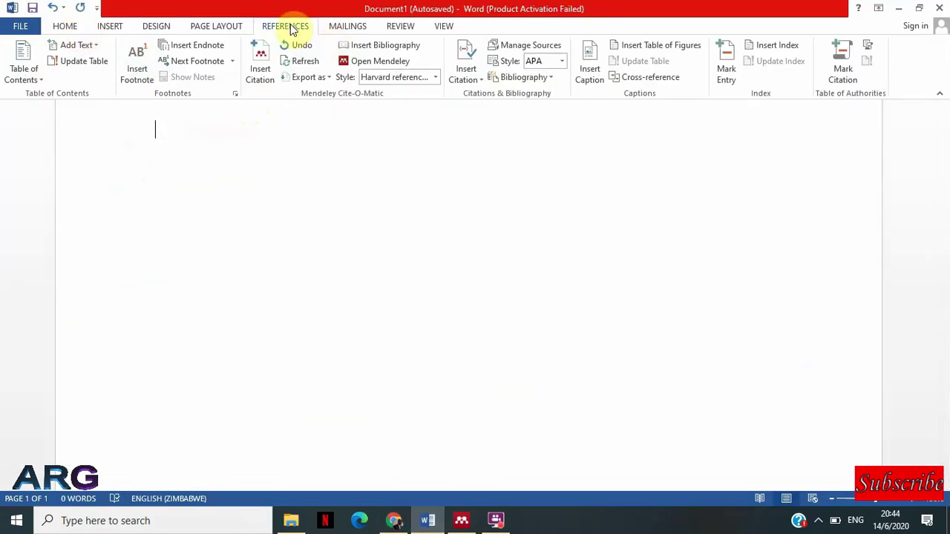
Step: Cite 'Gender, stress, and health' (Baum and Grunberg, 1991), then type 'suggest that...., but in disagreement'
{"action": "left_click", "coordinate": [260, 68]}
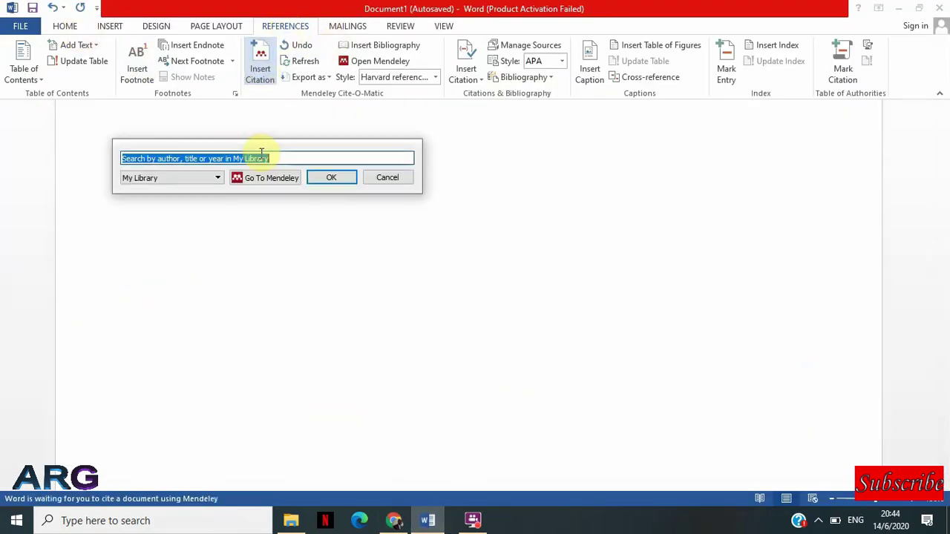
{"action": "left_click", "coordinate": [272, 181]}
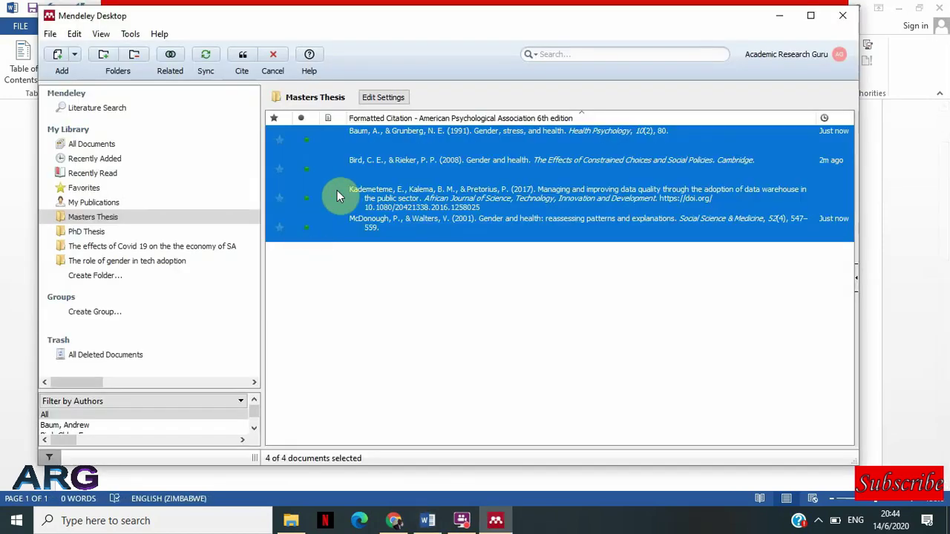
{"action": "left_click", "coordinate": [341, 137]}
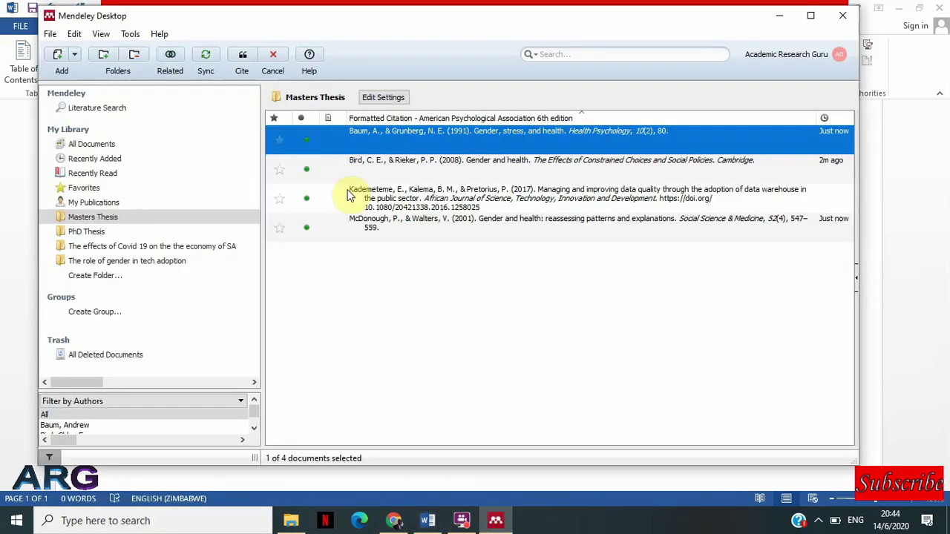
{"action": "left_click", "coordinate": [246, 66]}
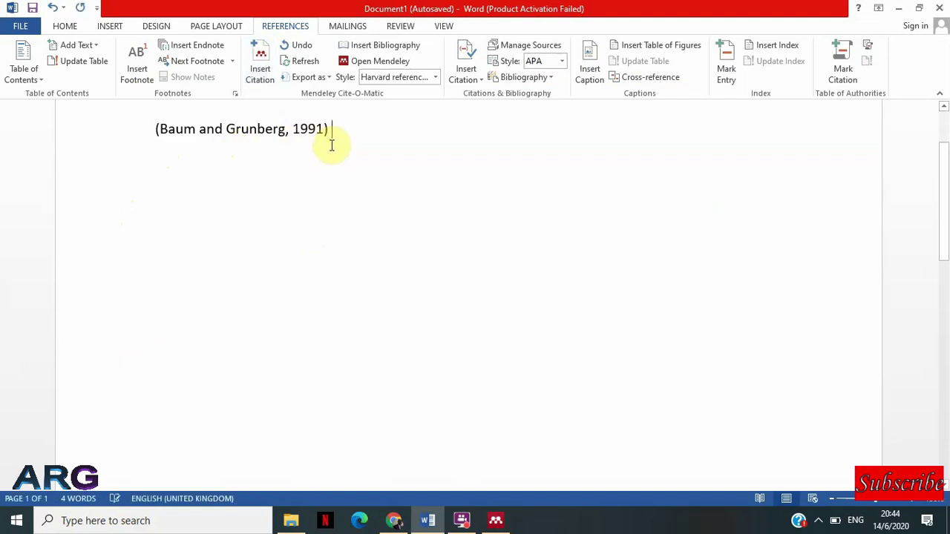
{"action": "type", "text": "su"}
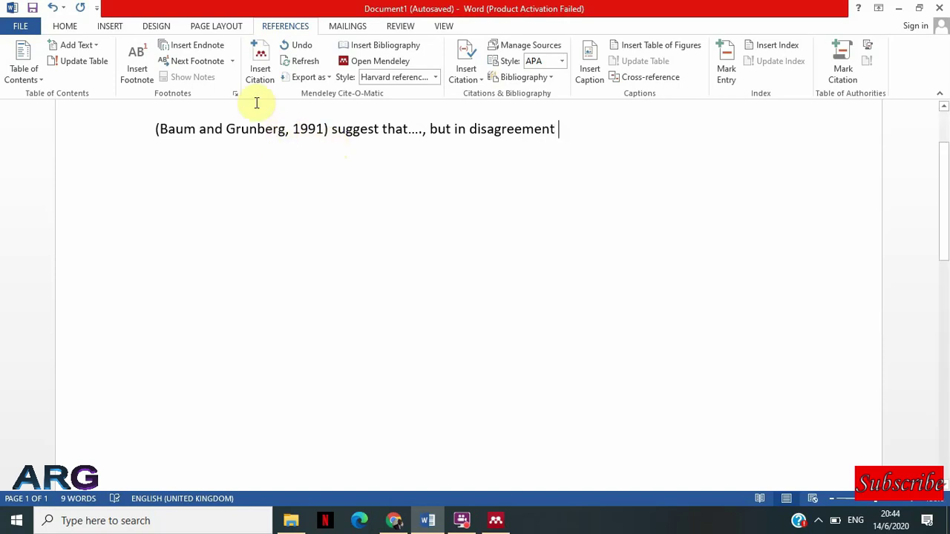
Step: Cite Bird and Rieker (2008) and Kademeteme et al. (2017) together from the Mendeley library
{"action": "left_click", "coordinate": [259, 63]}
{"action": "left_click", "coordinate": [691, 173]}
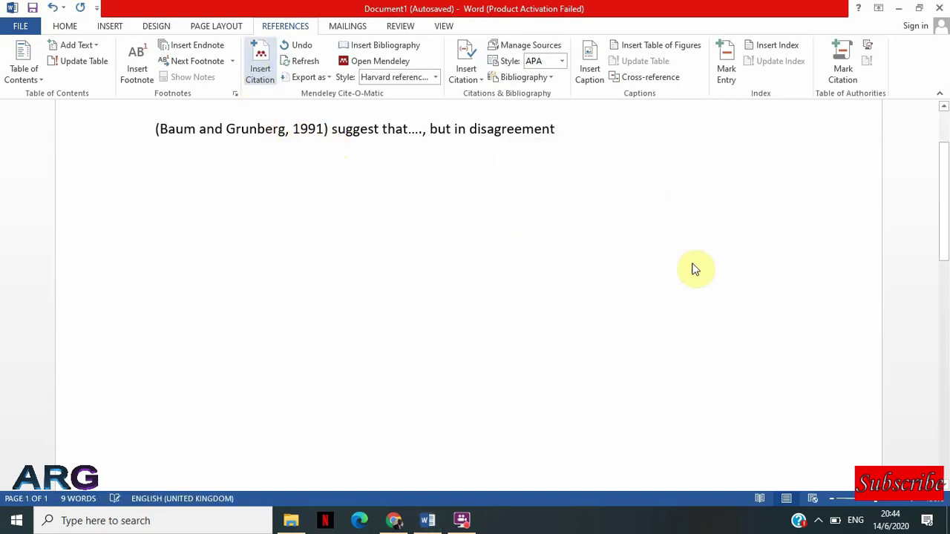
{"action": "left_click", "coordinate": [373, 205], "text": "ctrl"}
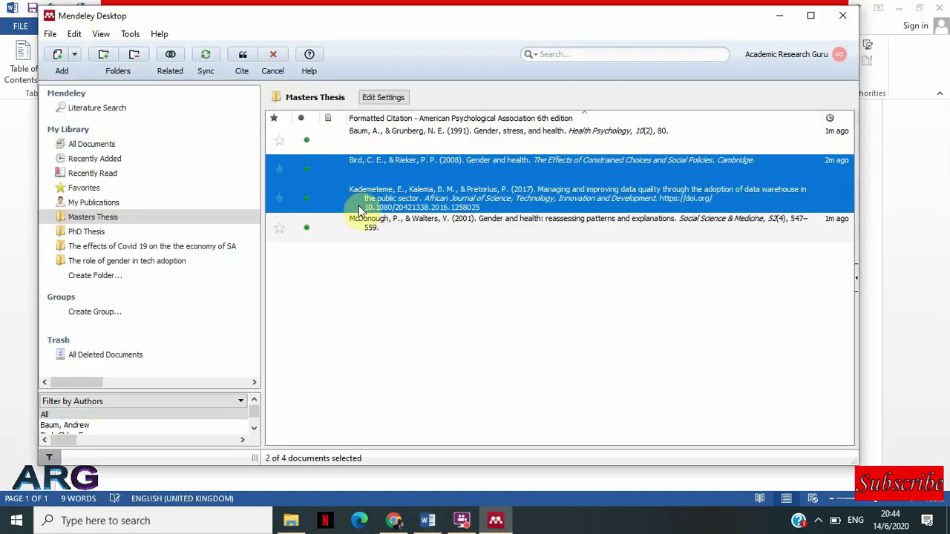
{"action": "left_click", "coordinate": [247, 59]}
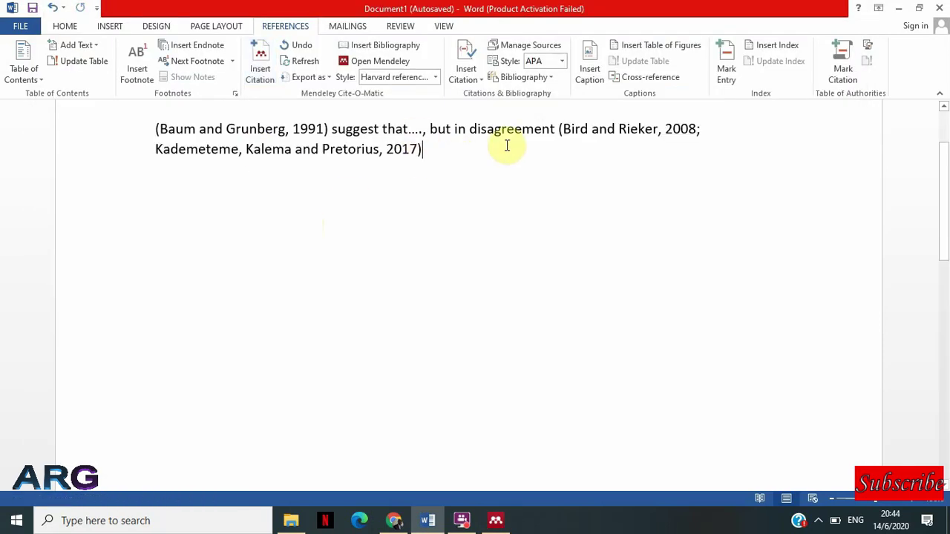
Step: Move the caret past the new citation and finish the sentence with 'suggest otherwise.'
{"action": "left_click", "coordinate": [561, 132]}
{"action": "left_click", "coordinate": [699, 135]}
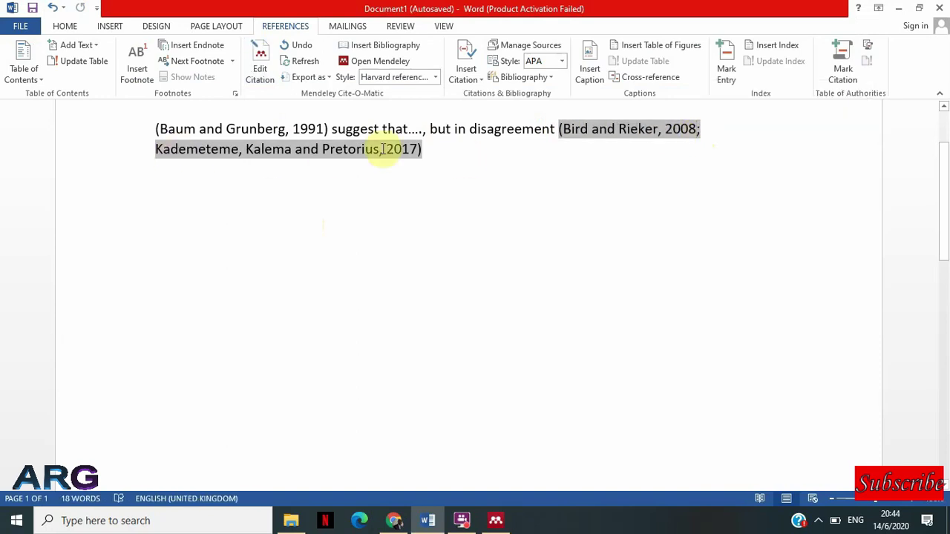
{"action": "left_click", "coordinate": [434, 149]}
{"action": "type", "text": "se."}
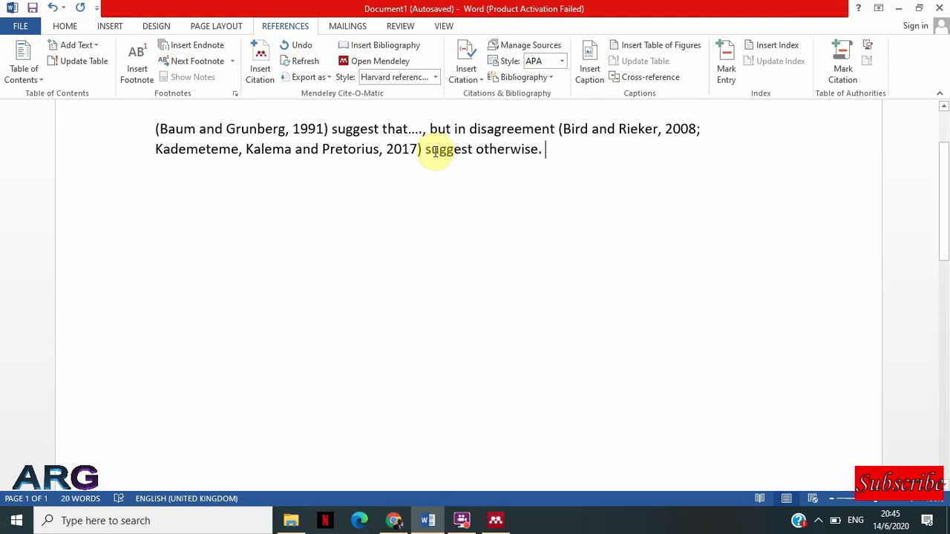
{"action": "type", "text": " Hello world"}
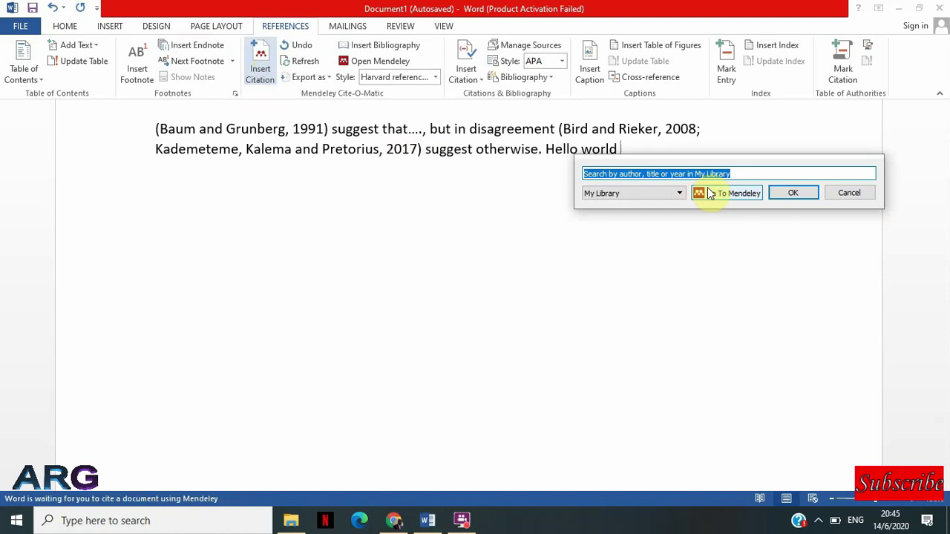
Step: Cite Baum and Grunberg, McDonough and Walters, and Bird and Rieker, close with a period and start a new line
{"action": "left_click", "coordinate": [710, 193]}
{"action": "left_click", "coordinate": [361, 226]}
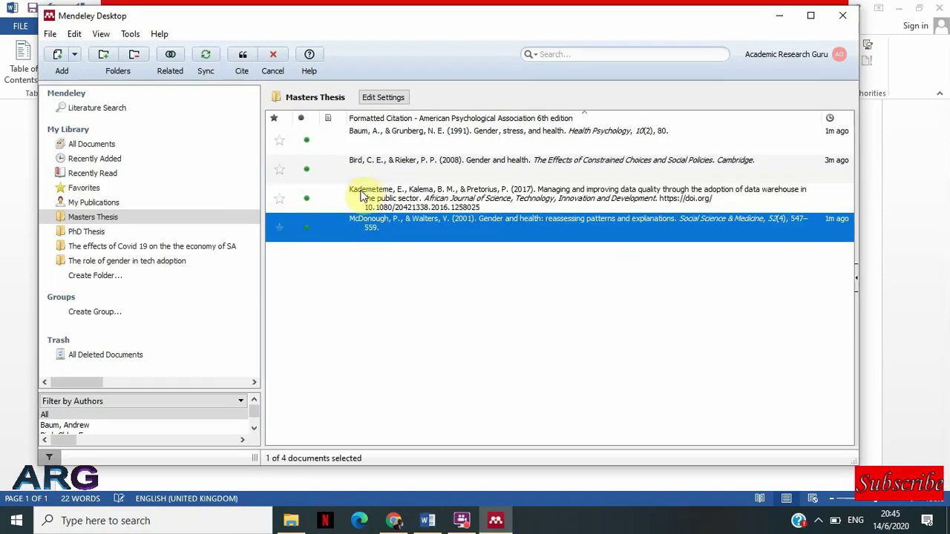
{"action": "left_click", "coordinate": [355, 147], "text": "ctrl"}
{"action": "left_click", "coordinate": [356, 167], "text": "ctrl"}
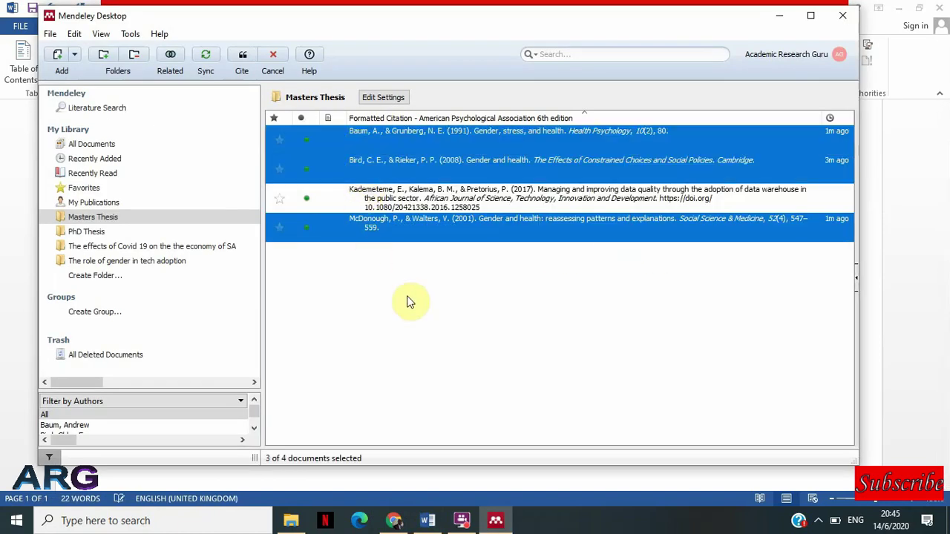
{"action": "left_click", "coordinate": [244, 74]}
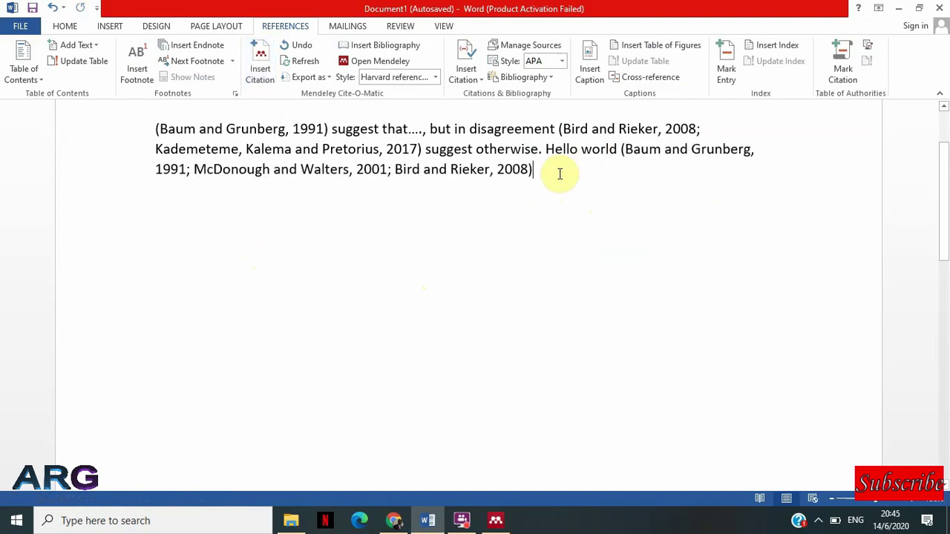
{"action": "type", "text": "."}
{"action": "key", "text": "Return"}
{"action": "key", "text": "Return"}
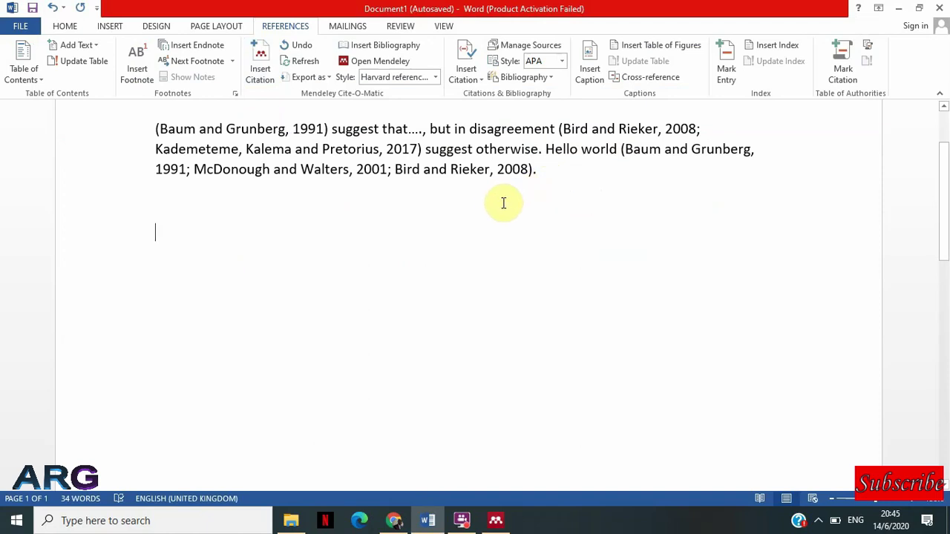
Step: Insert a page break and type the heading 'References' on the new page
{"action": "type", "text": "R"}
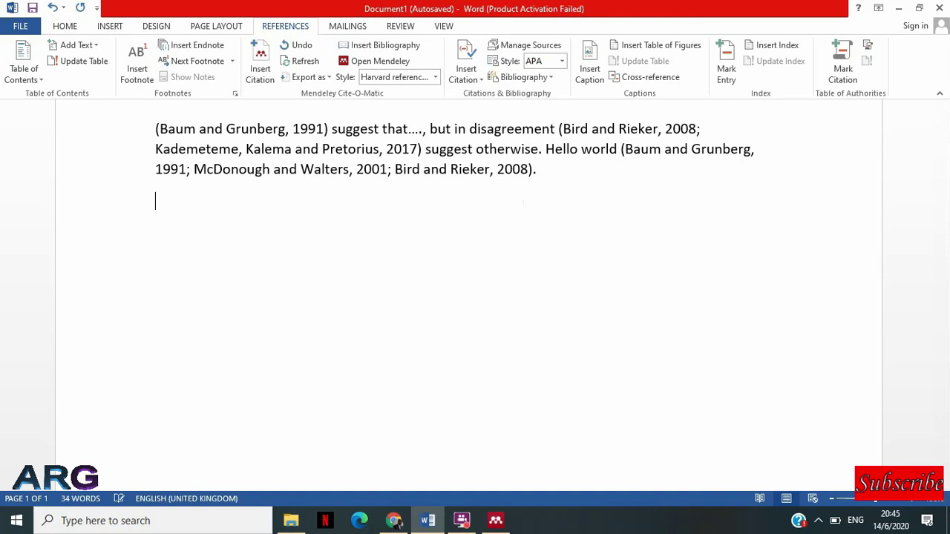
{"action": "left_click", "coordinate": [110, 28]}
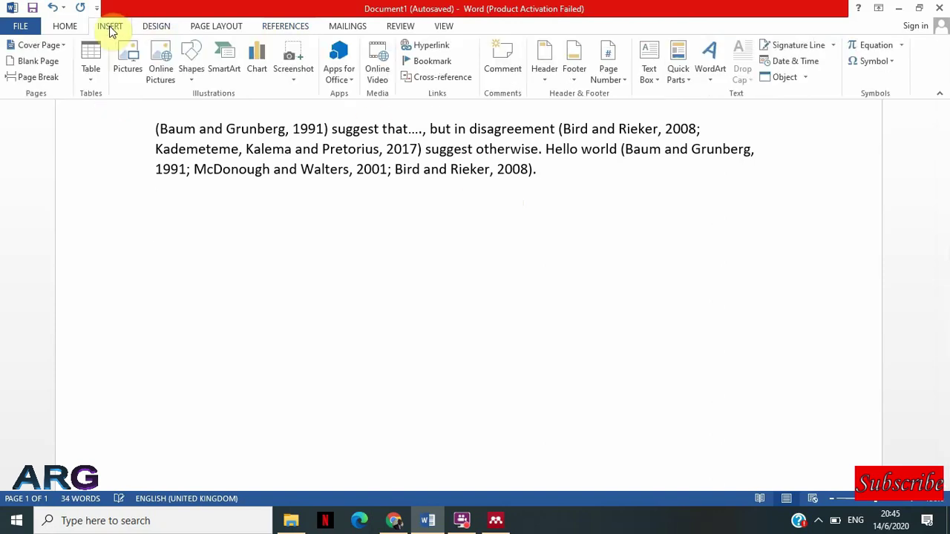
{"action": "left_click", "coordinate": [43, 80]}
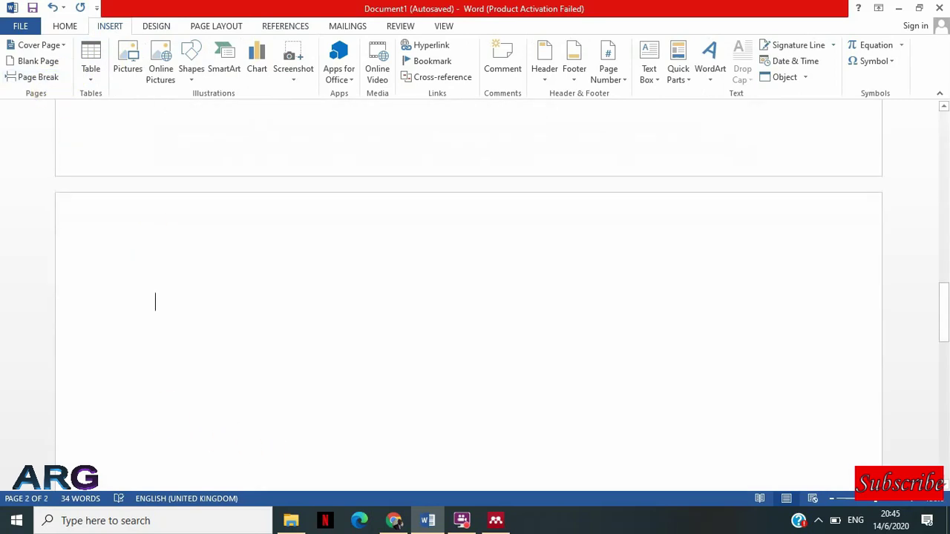
{"action": "type", "text": "References"}
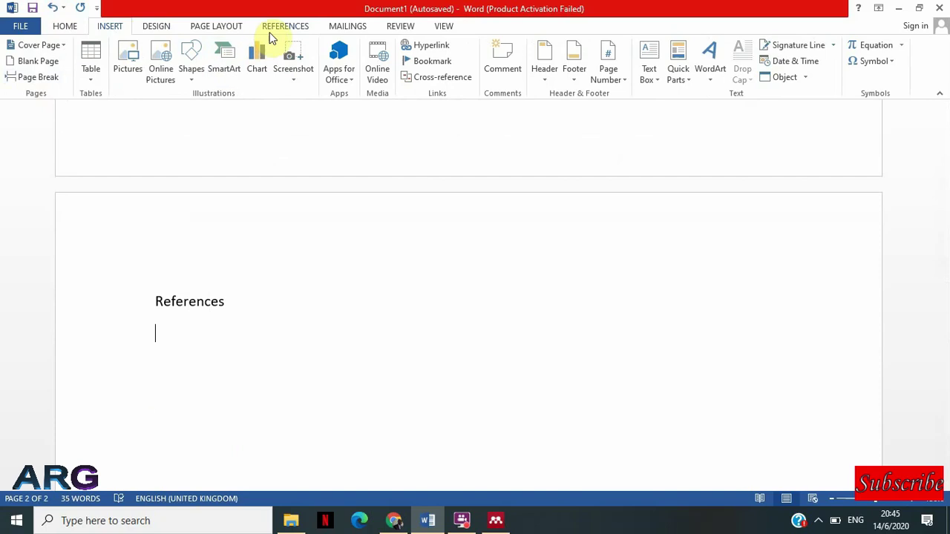
Step: Insert the Mendeley bibliography under the heading and scroll through the four Harvard entries
{"action": "left_click", "coordinate": [285, 26]}
{"action": "left_click", "coordinate": [386, 46]}
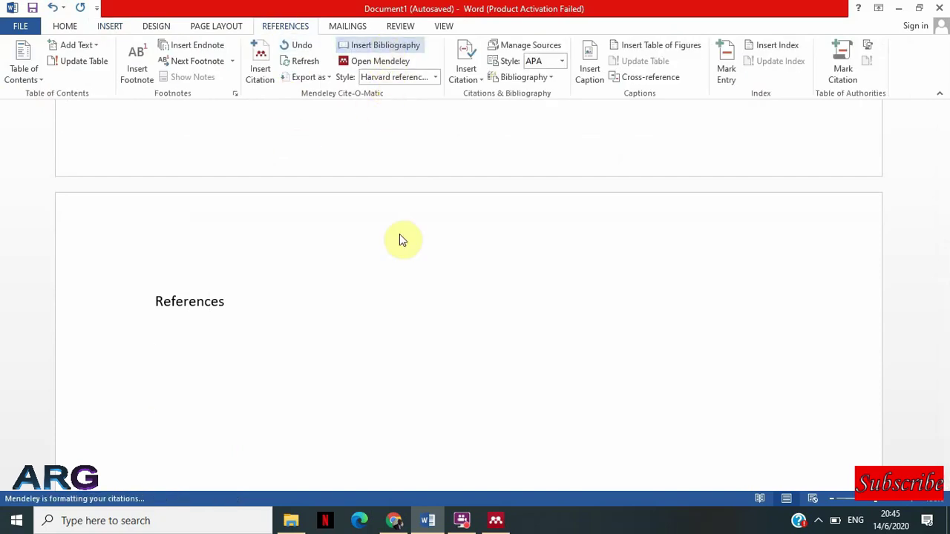
{"action": "scroll", "coordinate": [381, 297], "scroll_direction": "down", "scroll_amount": 5}
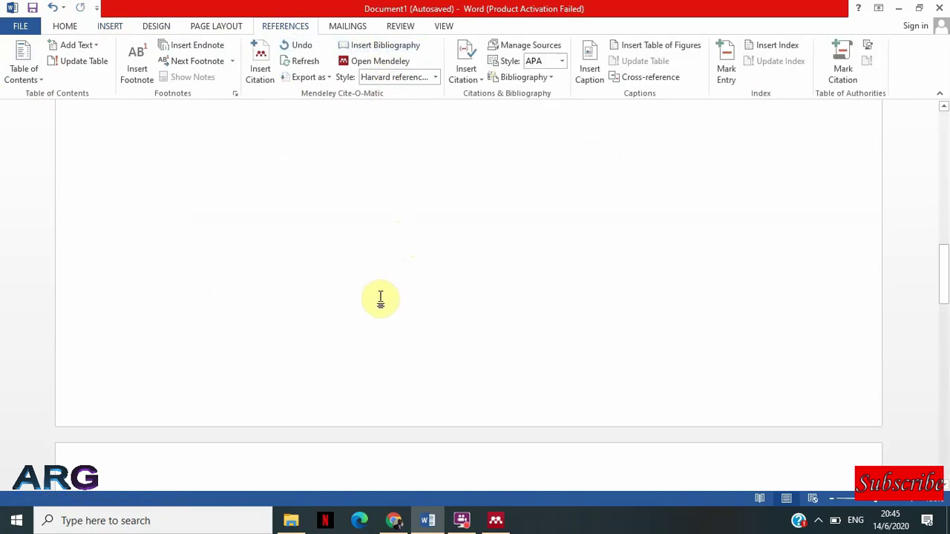
{"action": "scroll", "coordinate": [937, 185], "scroll_direction": "up", "scroll_amount": 5}
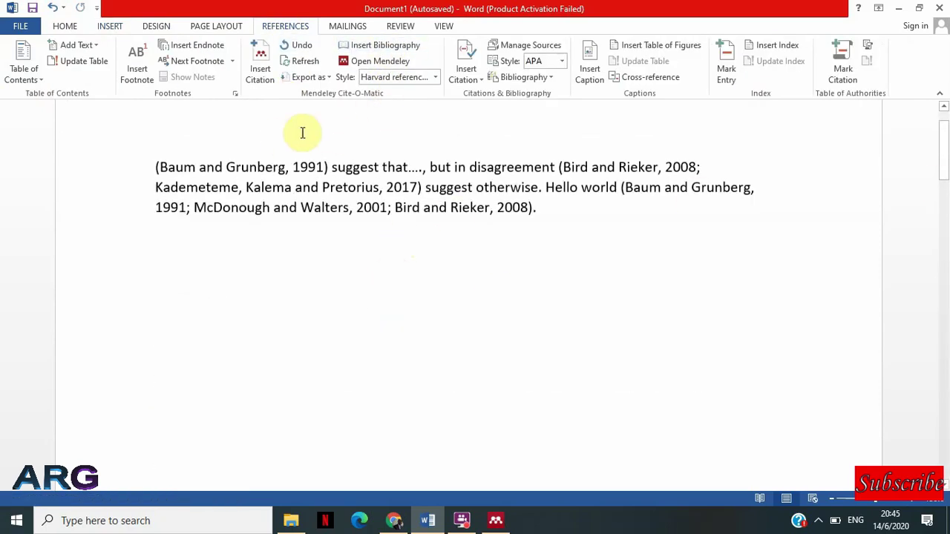
{"action": "left_click_drag", "start_coordinate": [946, 130], "coordinate": [943, 307]}
{"action": "scroll", "coordinate": [178, 300], "scroll_direction": "down", "scroll_amount": 1}
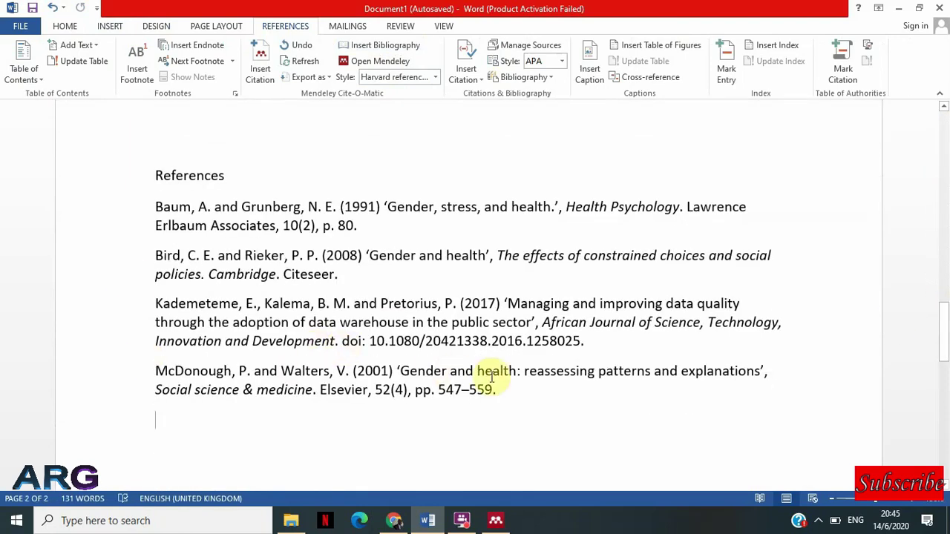
{"action": "left_click_drag", "start_coordinate": [504, 392], "coordinate": [155, 209]}
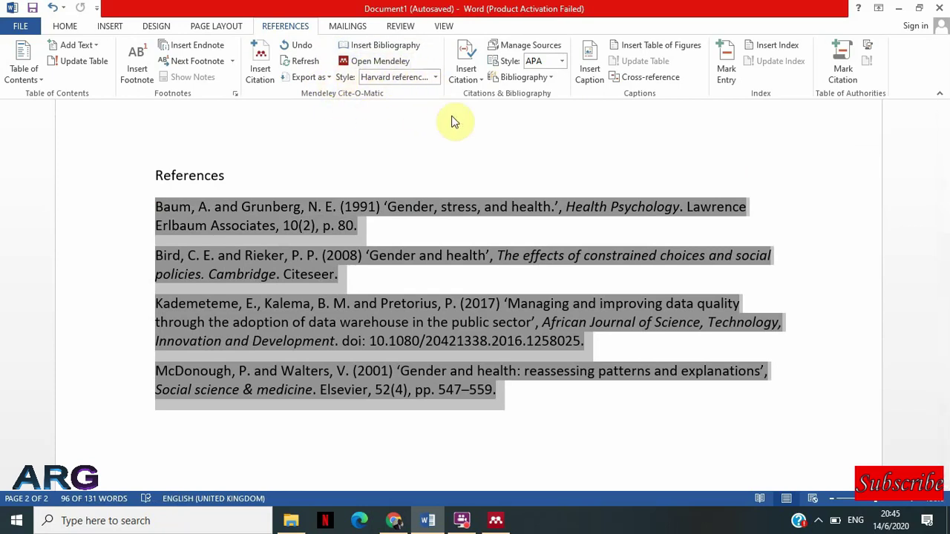
{"action": "left_click_drag", "start_coordinate": [945, 335], "coordinate": [946, 145]}
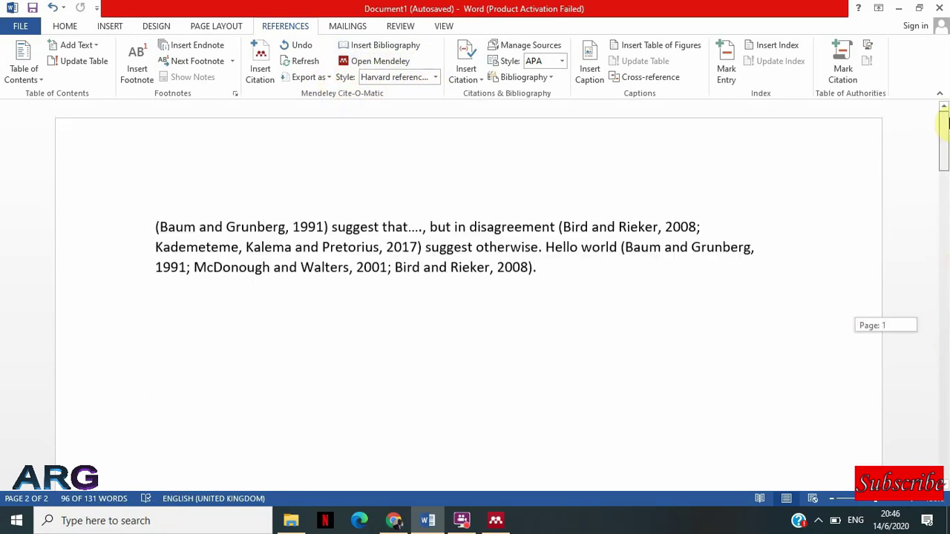
Step: Switch the citation style to IEEE and scroll through the reformatted document
{"action": "left_click", "coordinate": [434, 77]}
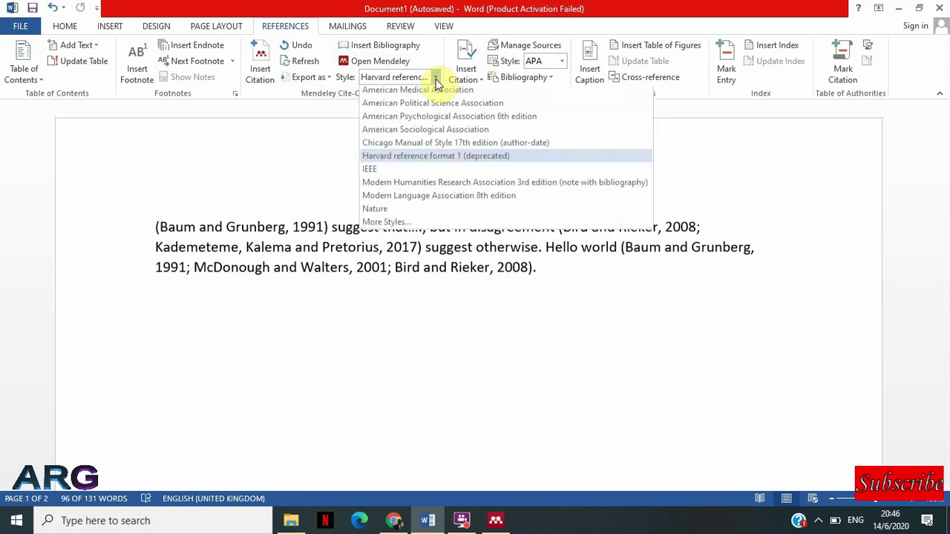
{"action": "left_click", "coordinate": [377, 172]}
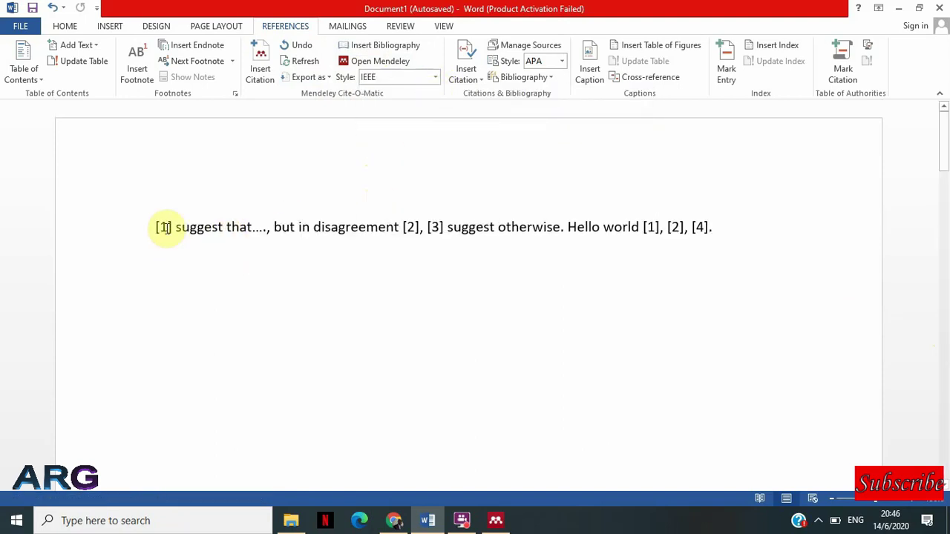
{"action": "scroll", "coordinate": [619, 216], "scroll_direction": "down", "scroll_amount": 1}
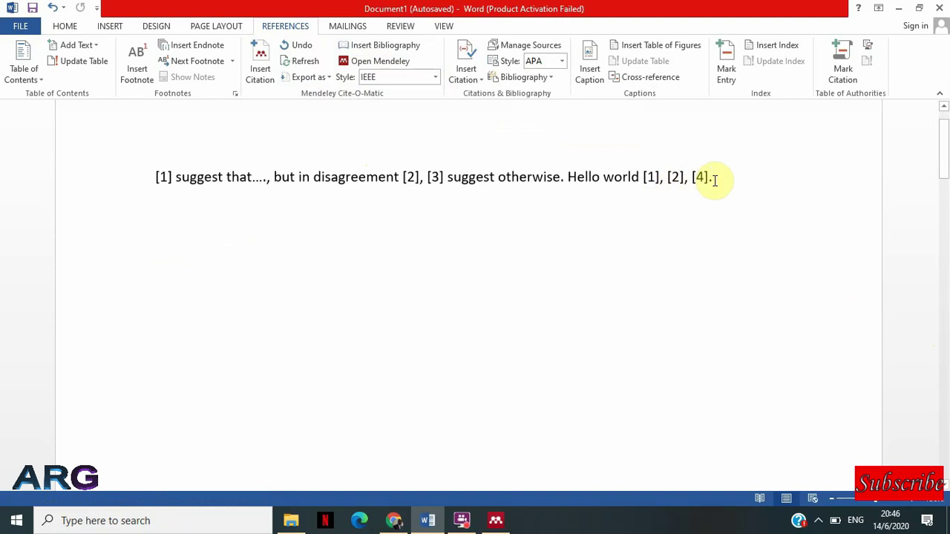
{"action": "scroll", "coordinate": [534, 215], "scroll_direction": "down", "scroll_amount": 2}
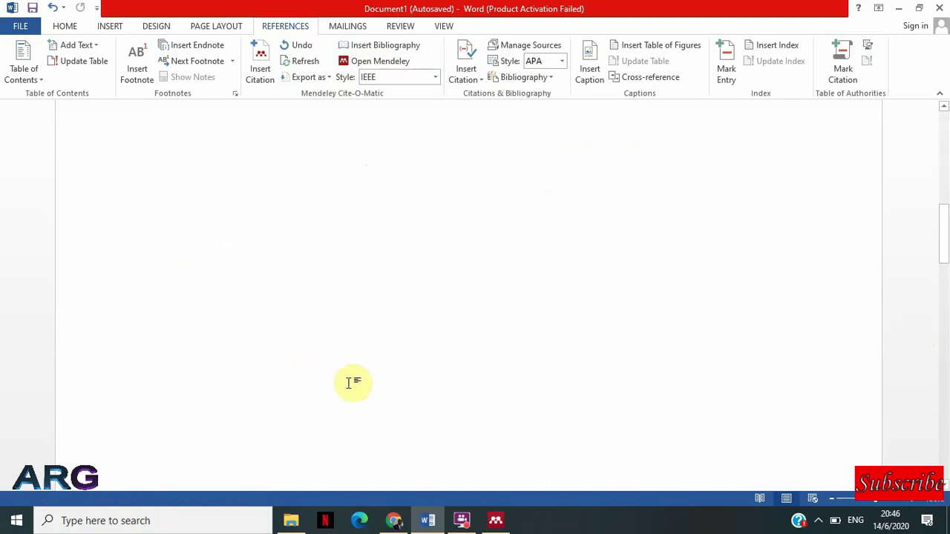
{"action": "scroll", "coordinate": [946, 211], "scroll_direction": "down", "scroll_amount": 5}
{"action": "left_click_drag", "start_coordinate": [944, 264], "coordinate": [943, 322]}
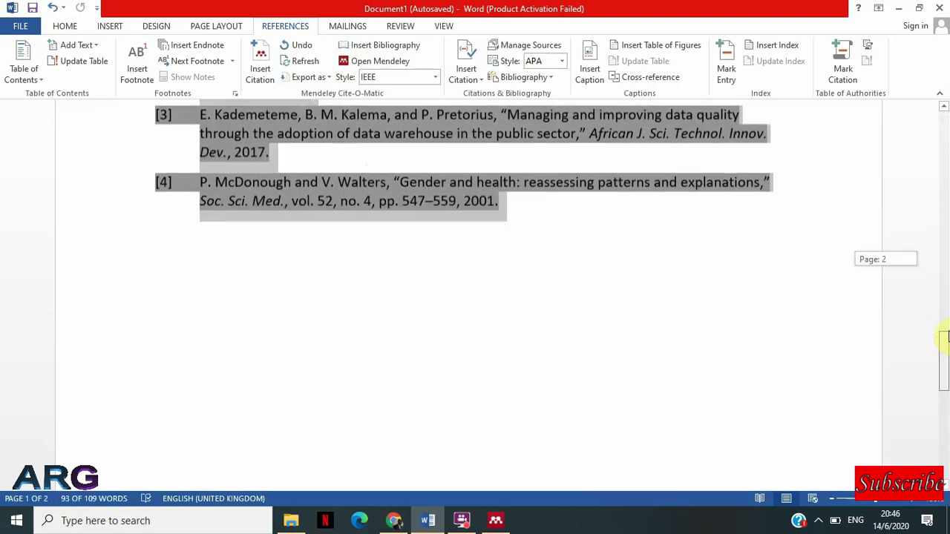
Step: Change the citation style to American Psychological Association 6th edition and review the result
{"action": "left_click", "coordinate": [223, 191]}
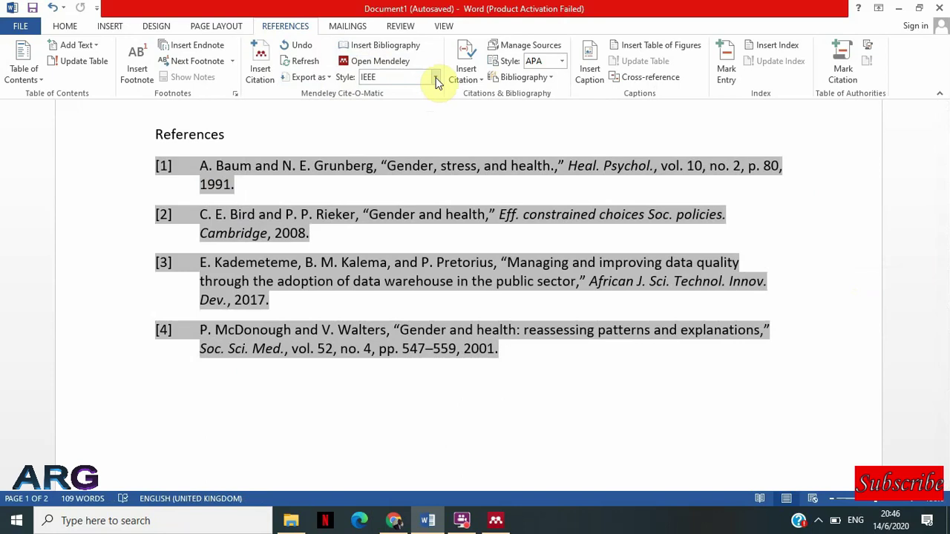
{"action": "left_click", "coordinate": [435, 77]}
{"action": "left_click", "coordinate": [404, 119]}
{"action": "left_click", "coordinate": [435, 77]}
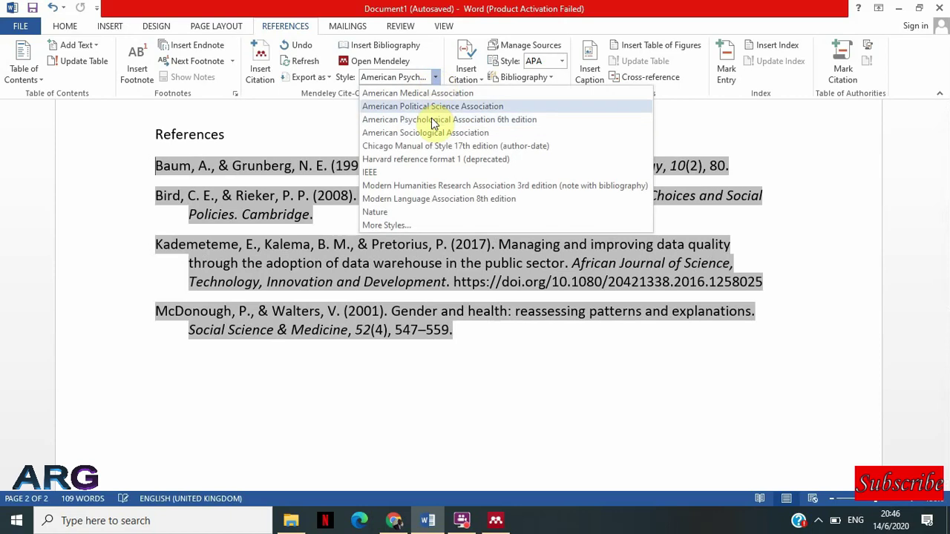
{"action": "left_click", "coordinate": [237, 141]}
{"action": "left_click_drag", "start_coordinate": [943, 338], "coordinate": [943, 141]}
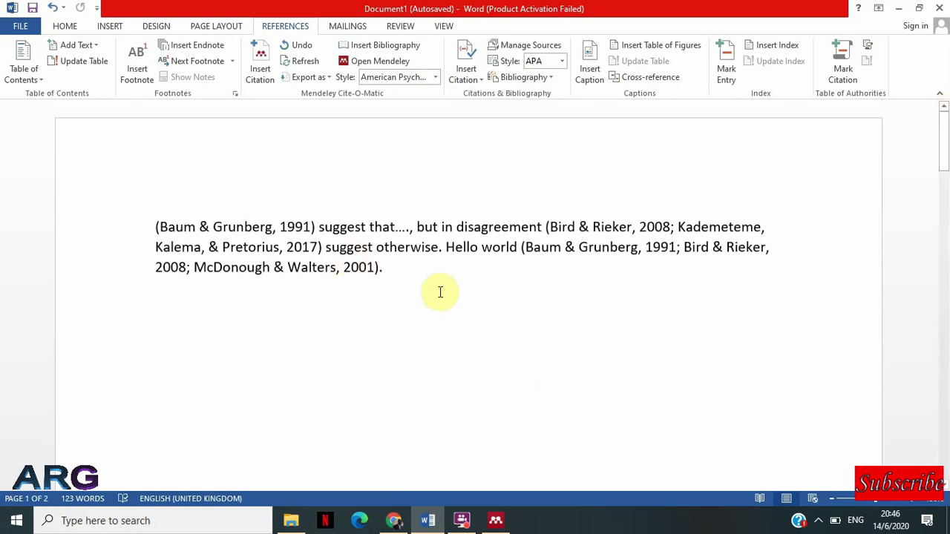
{"action": "left_click", "coordinate": [441, 294]}
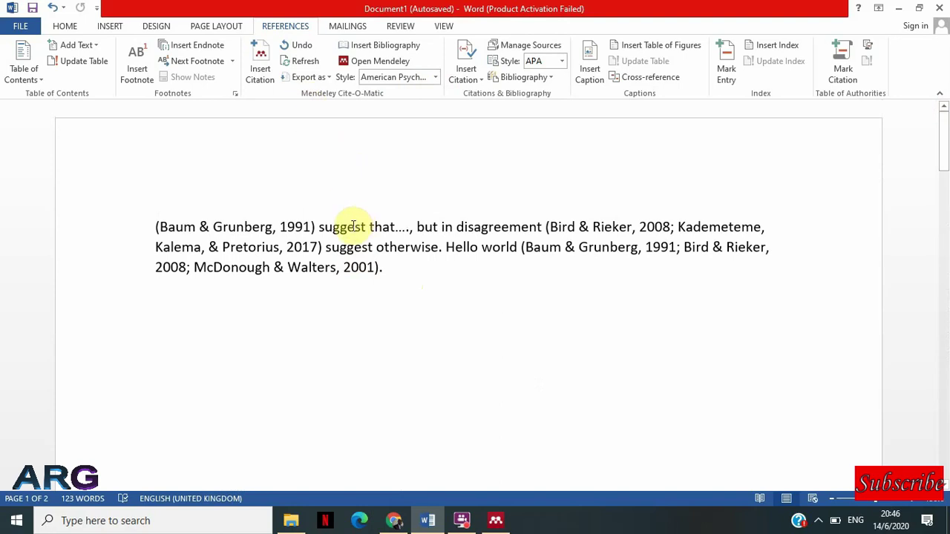